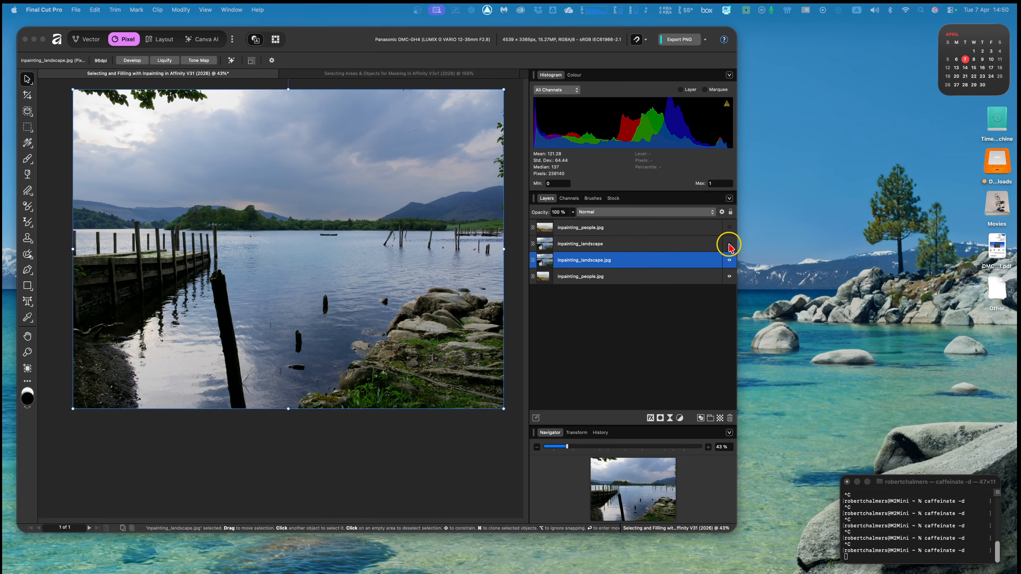
- Compare the landscape and beach photos by switching the visibility of the upper three layers on and off
left_click(728, 244)
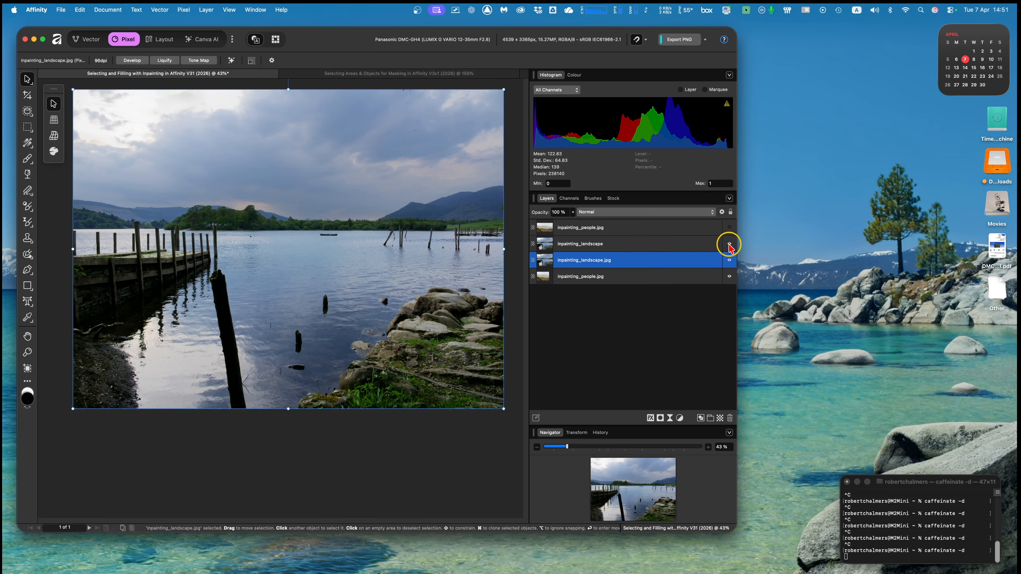
left_click(729, 244)
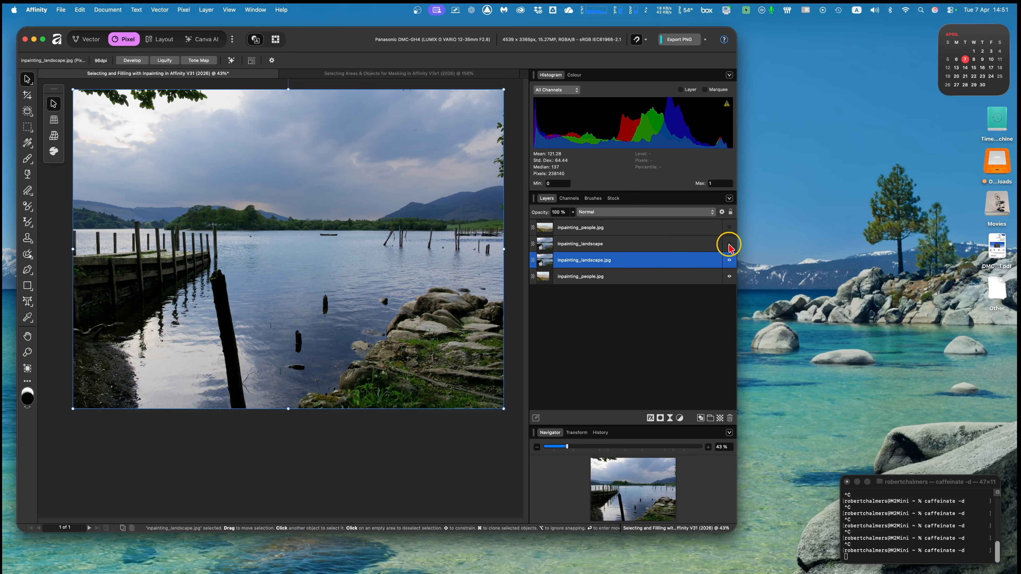
left_click(729, 244)
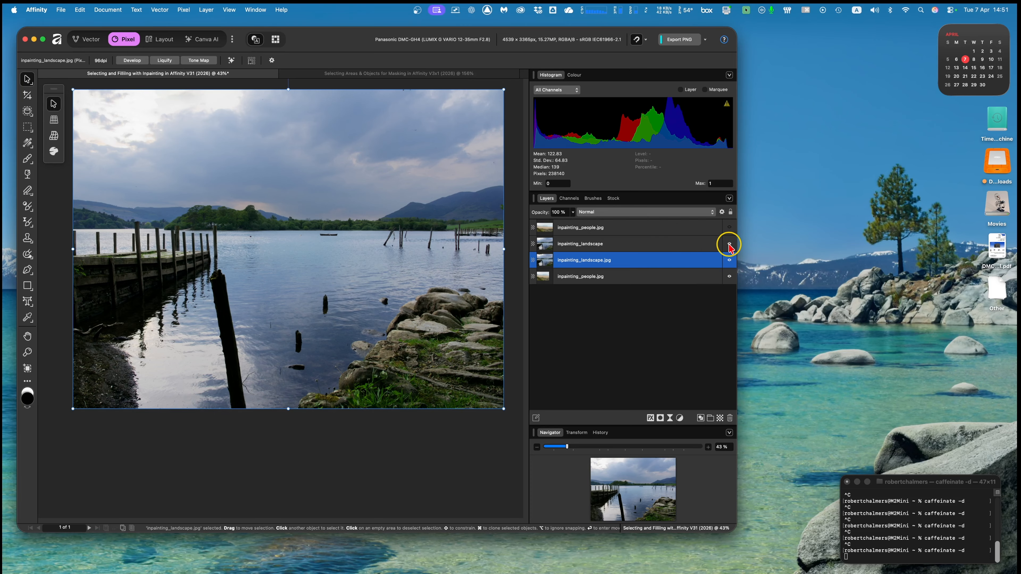
left_click(729, 260)
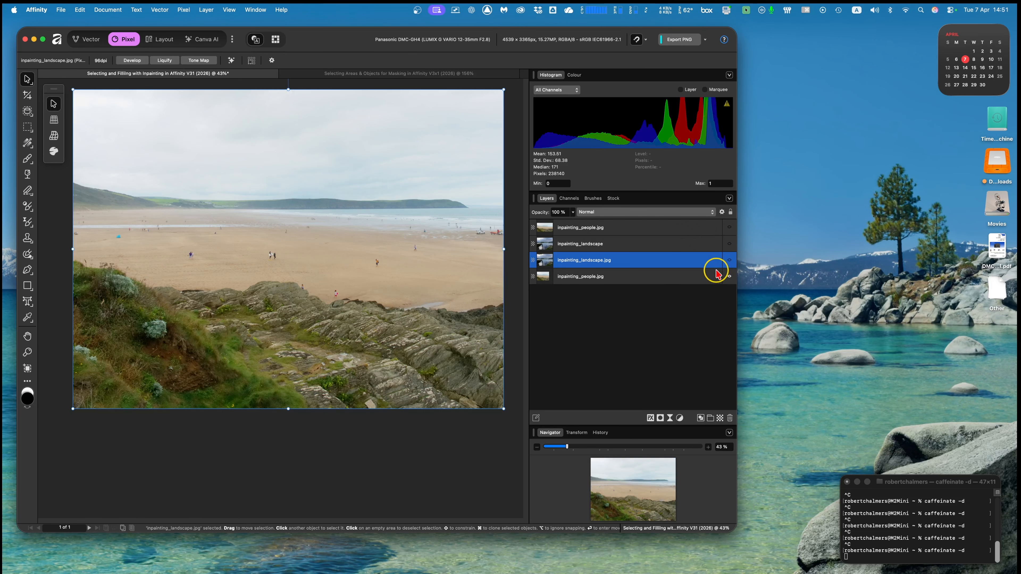
left_click(729, 228)
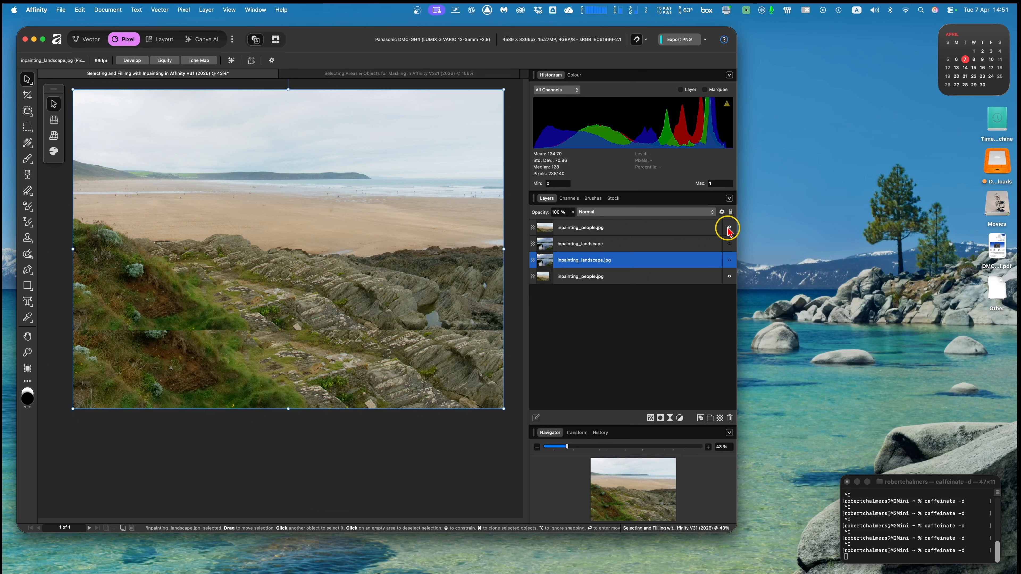
left_click(729, 228)
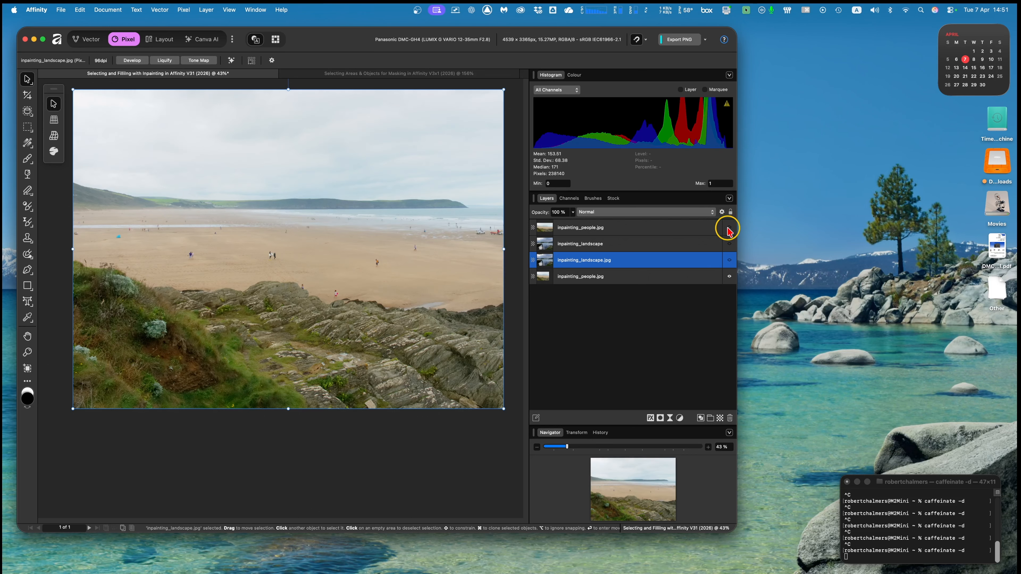
left_click(729, 228)
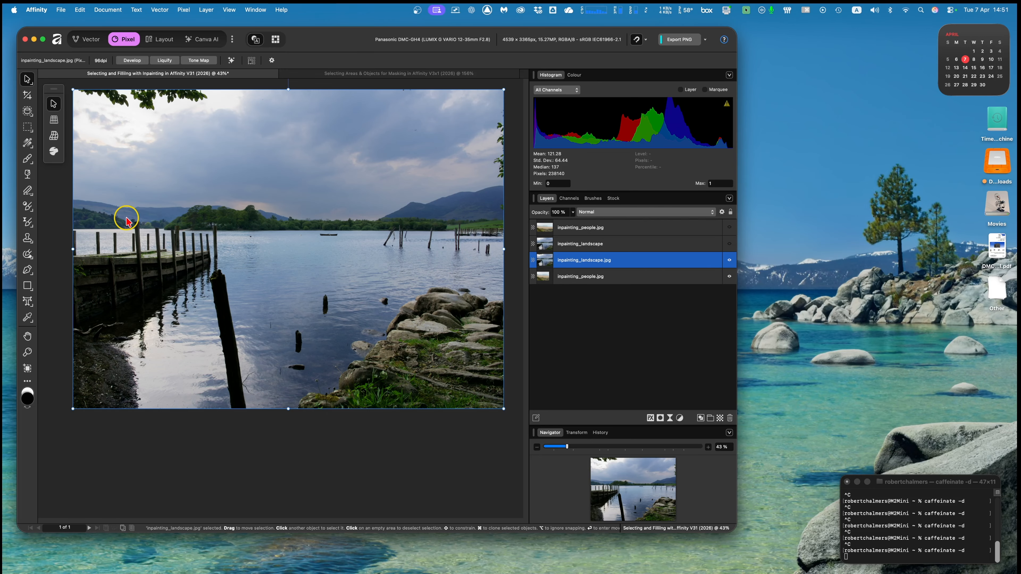
- Draw a freehand selection around the overhanging leaves in the upper-left sky of the landscape photo
left_click(30, 134)
left_click(32, 135)
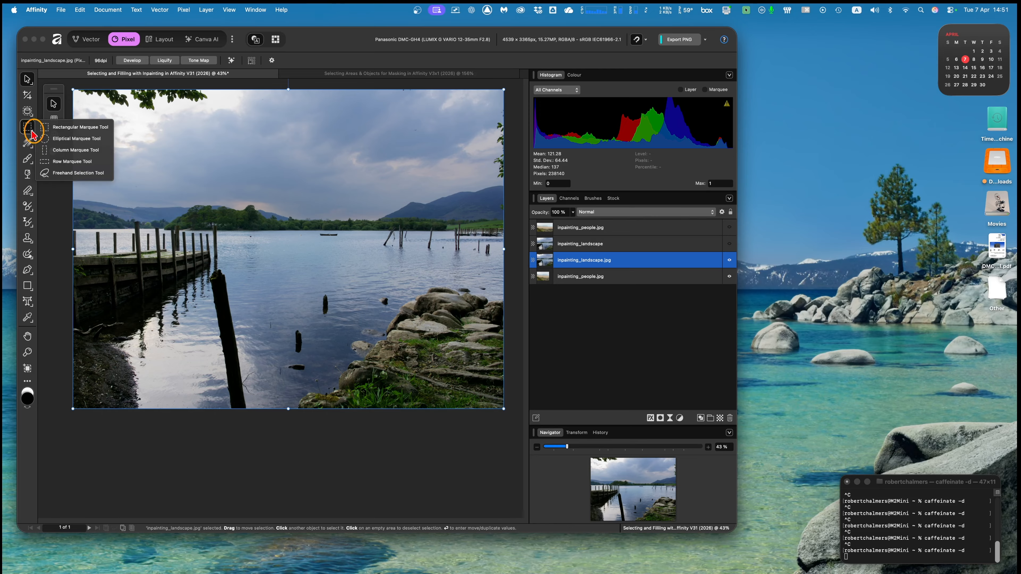
left_click(58, 175)
mouse_move(72, 84)
left_mouse_down()
mouse_move(86, 107)
mouse_move(125, 112)
mouse_move(199, 113)
mouse_move(218, 101)
mouse_move(207, 86)
mouse_move(77, 82)
left_mouse_up()
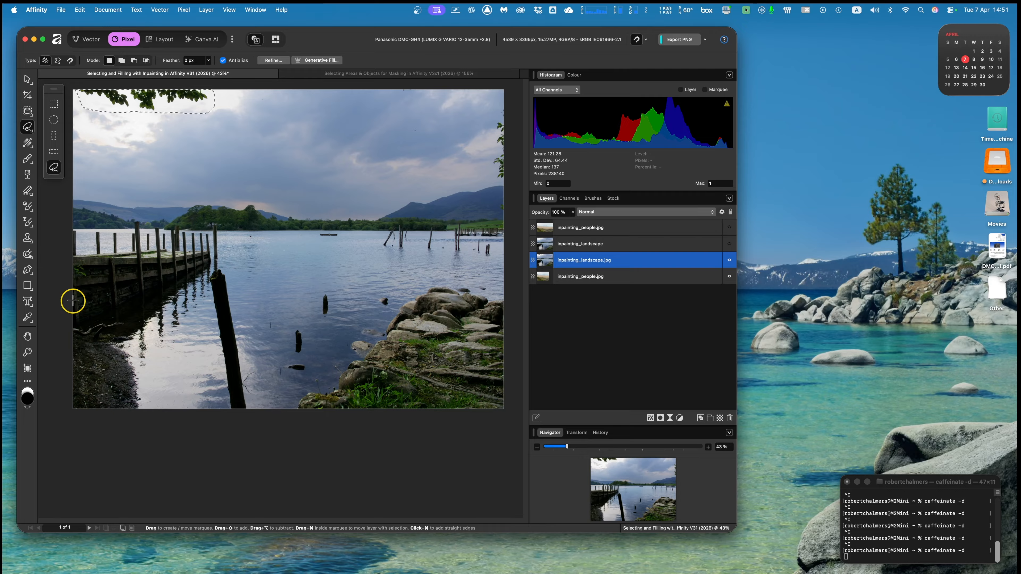
- Try to remove the selected leaves from the sky with the Inpainting Brush at 36 px
left_click(32, 261)
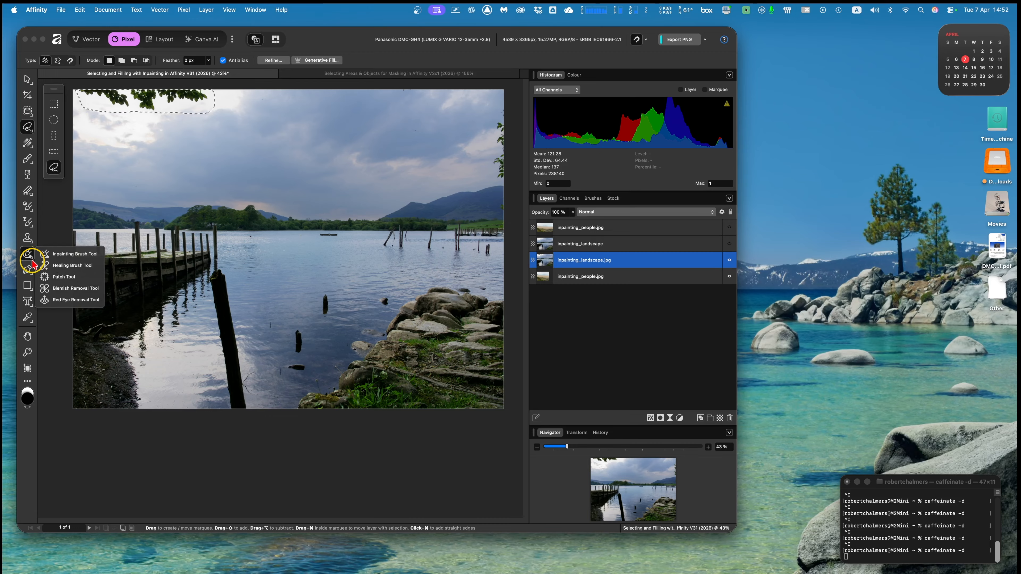
left_click(59, 257)
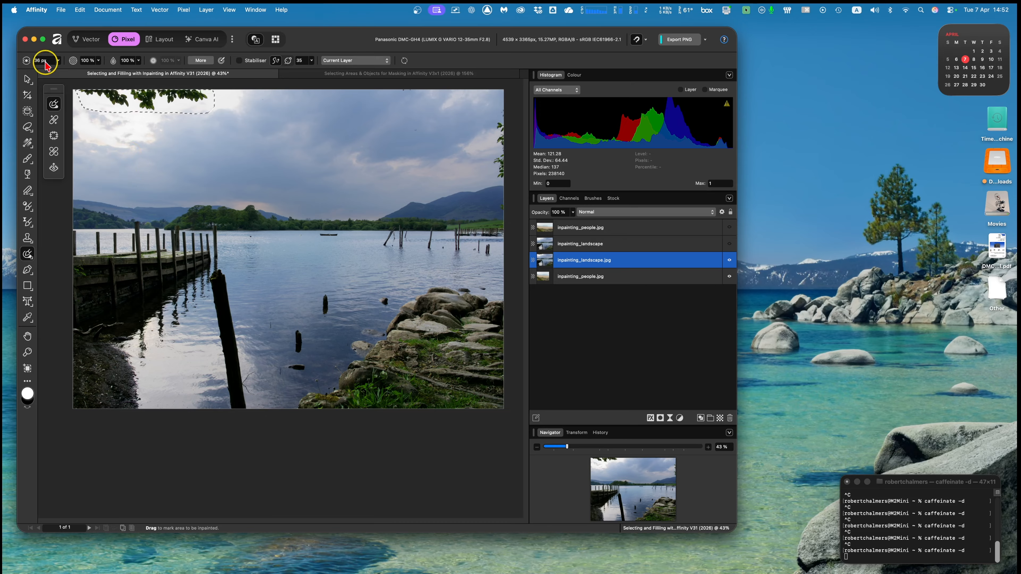
left_click_drag(101, 99, 137, 103)
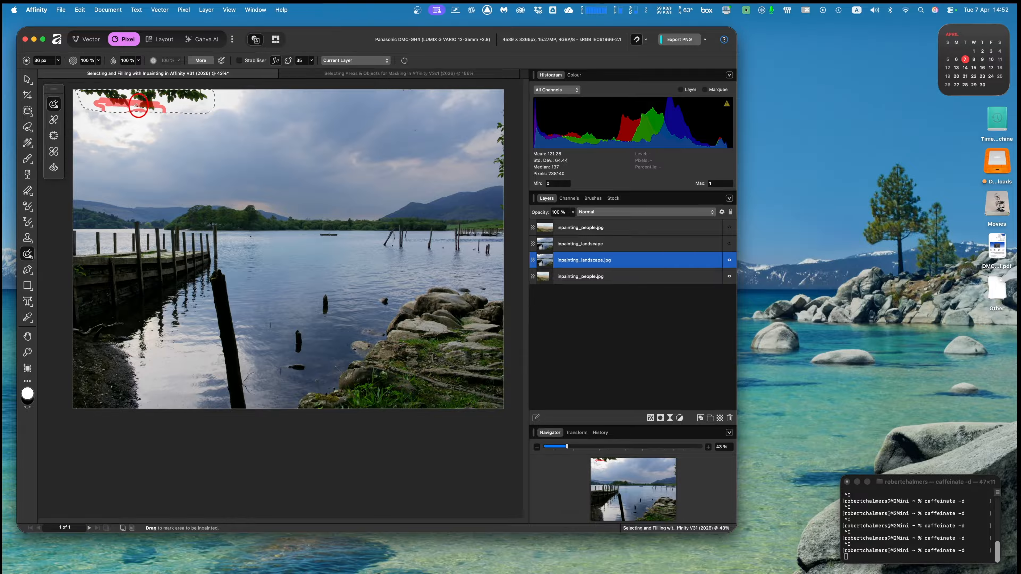
left_click_drag(135, 105, 161, 109)
- Set the inpainting brush width to 55 px and paint over the remaining leaves inside the selection
left_click(58, 60)
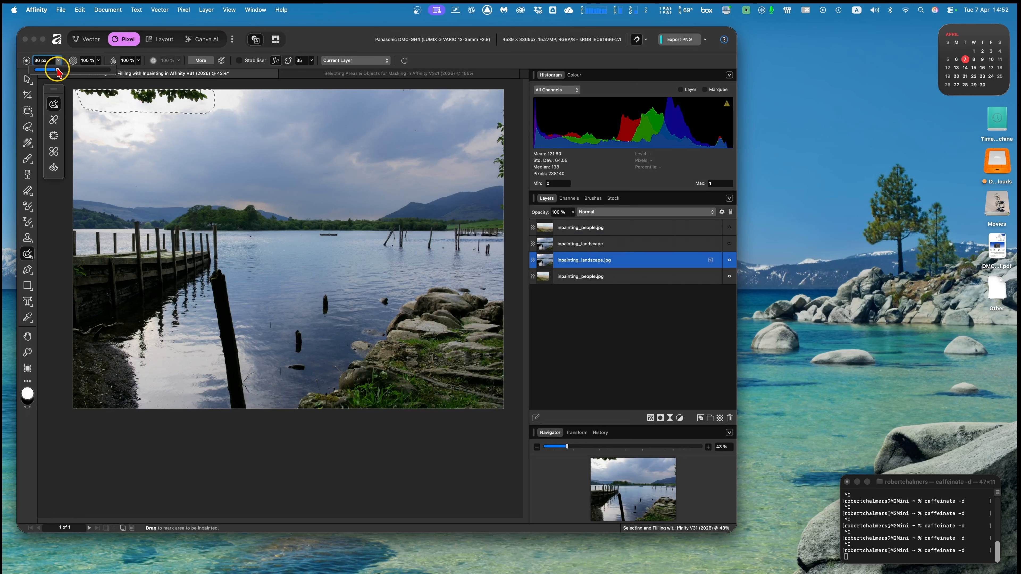
left_click_drag(58, 70, 67, 71)
left_click_drag(138, 100, 157, 98)
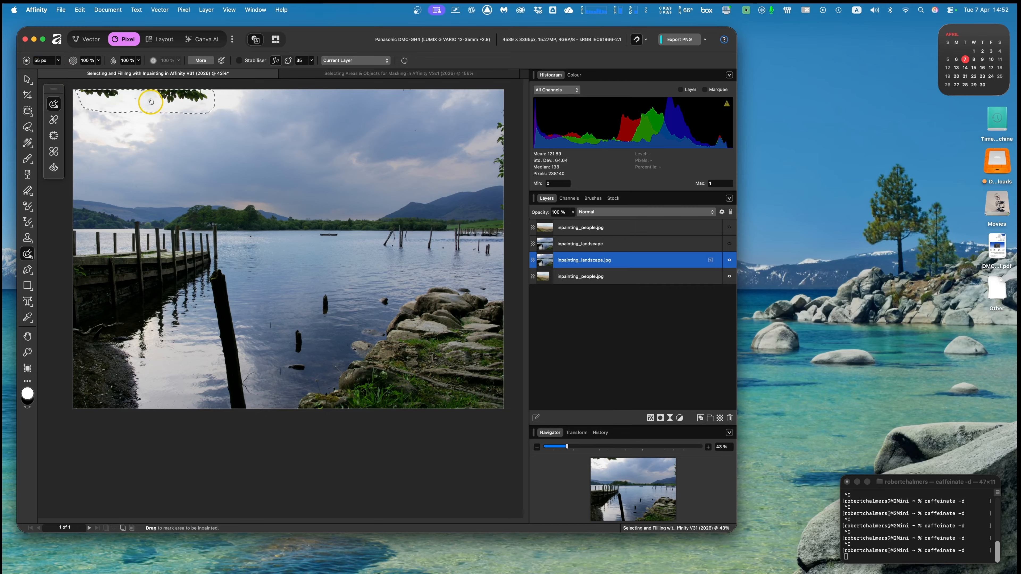
mouse_move(161, 98)
left_mouse_down()
mouse_move(195, 99)
mouse_move(154, 100)
mouse_move(209, 97)
left_mouse_up()
- Duplicate the inpainting_landscape.jpg layer and hide the lower copy as a backup
scroll(222, 171, "right", 1)
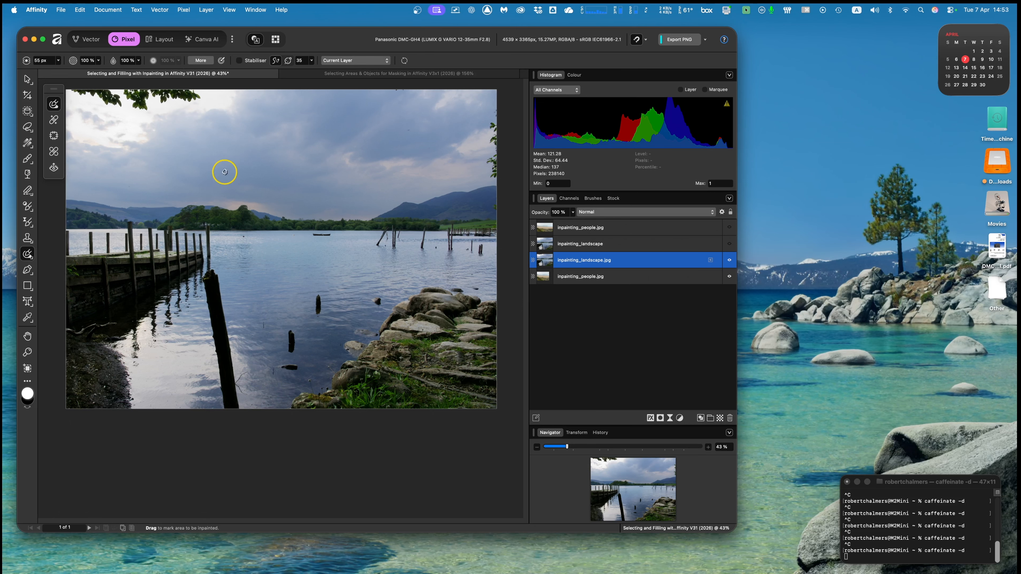
right_click(640, 265)
left_click(659, 376)
left_click(728, 276)
scroll(281, 241, "left", 1)
- Draw a loose freehand selection around the leaves in the upper-left corner of the duplicated landscape photo
left_click(32, 131)
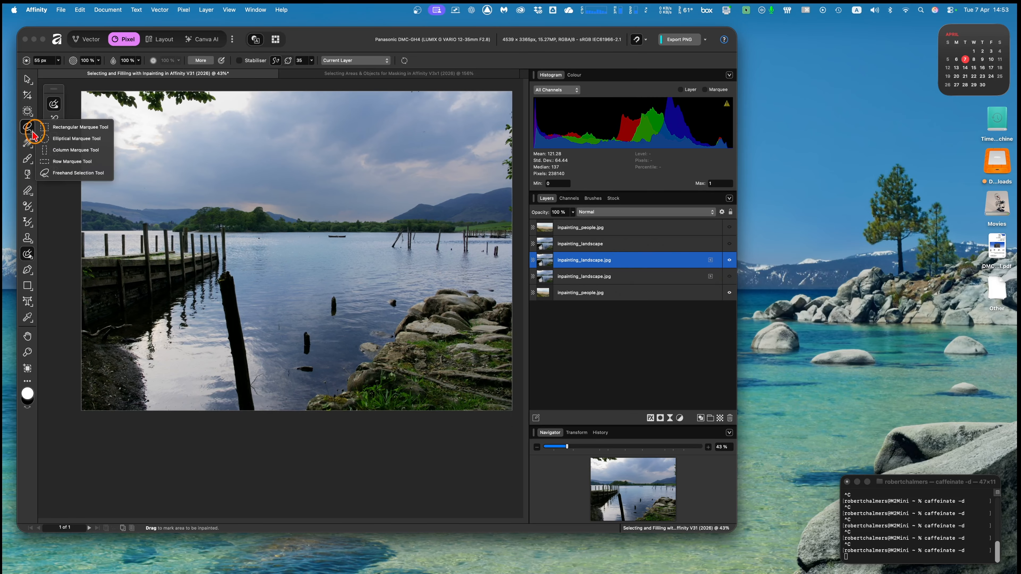
left_click(61, 172)
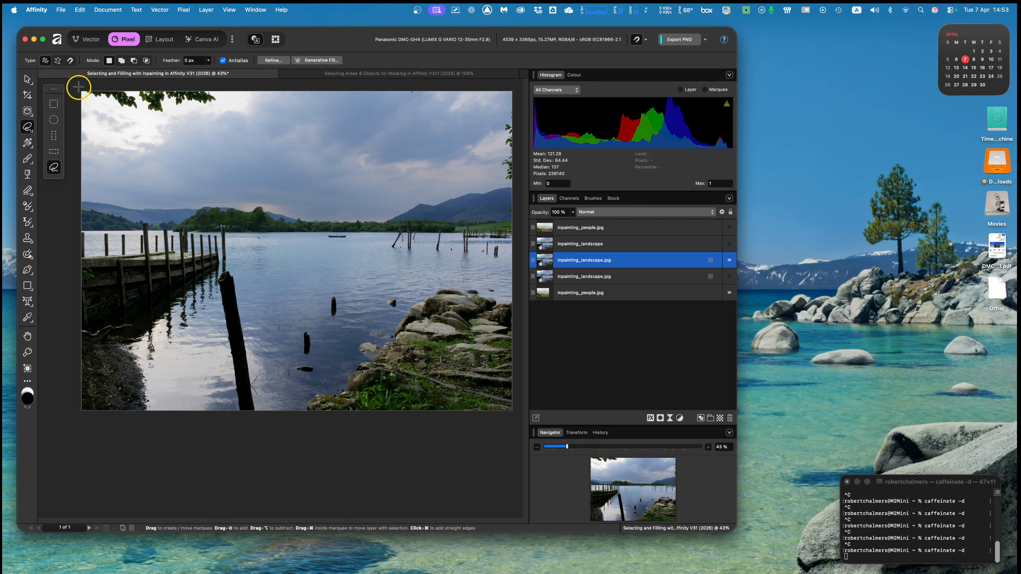
mouse_move(79, 87)
left_mouse_down()
mouse_move(81, 110)
mouse_move(105, 119)
mouse_move(229, 115)
mouse_move(216, 88)
mouse_move(77, 86)
left_mouse_up()
- Set the Inpainting Brush width to 120 px and paint over the whole selected leaf area to remove it from the sky
left_click(28, 253)
left_click(58, 60)
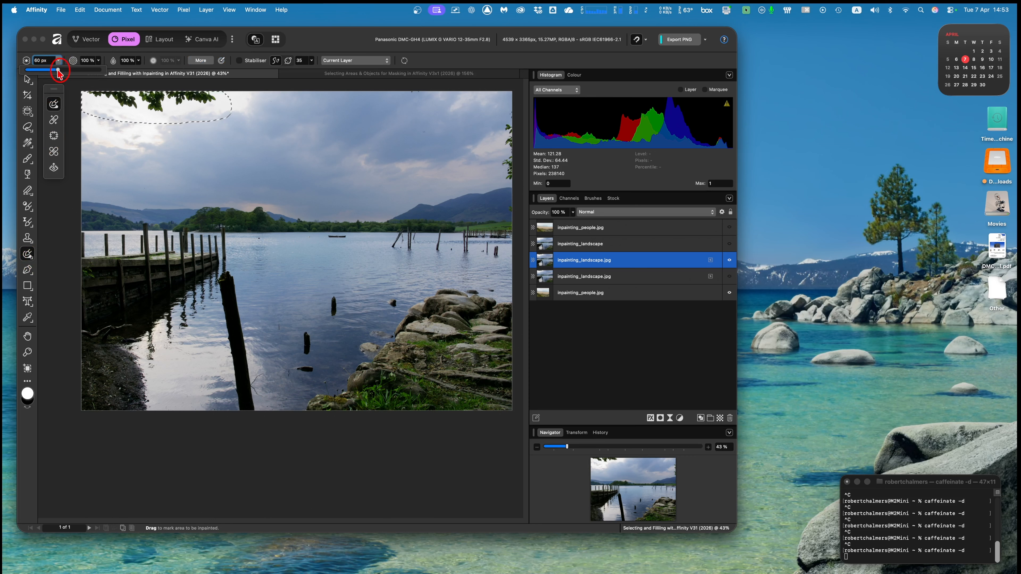
left_click_drag(60, 70, 64, 70)
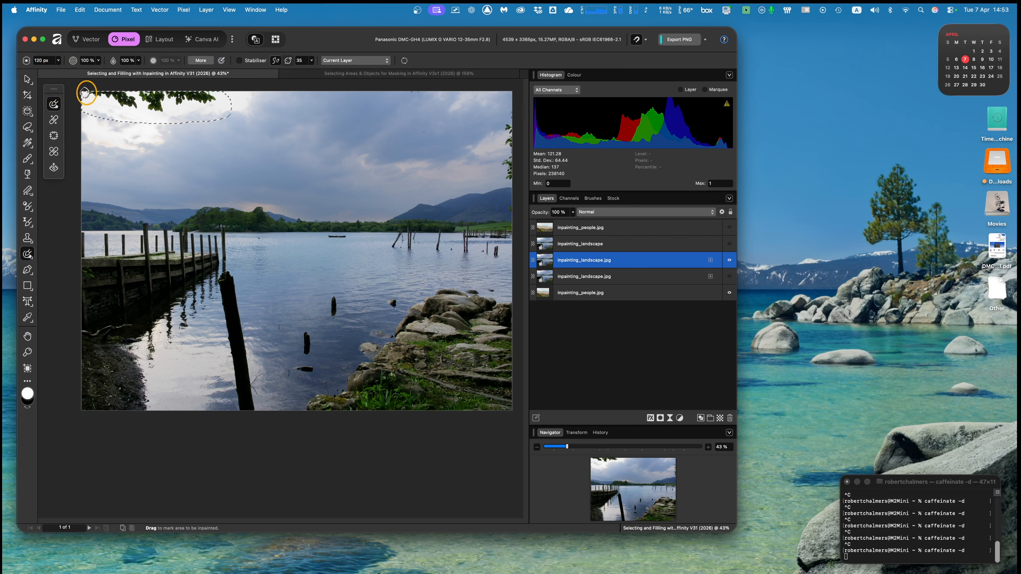
left_click_drag(84, 94, 110, 94)
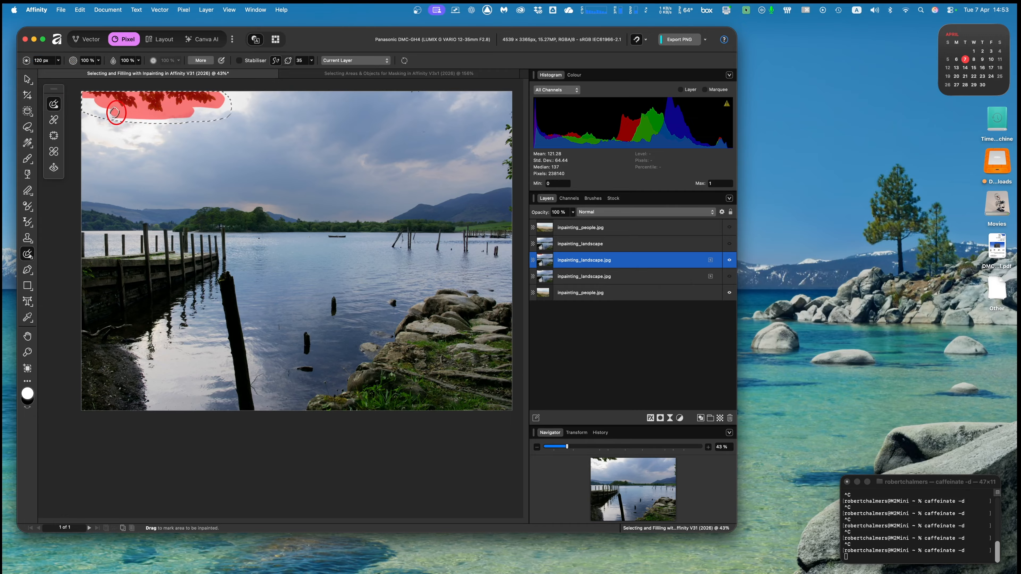
left_click_drag(99, 105, 81, 107)
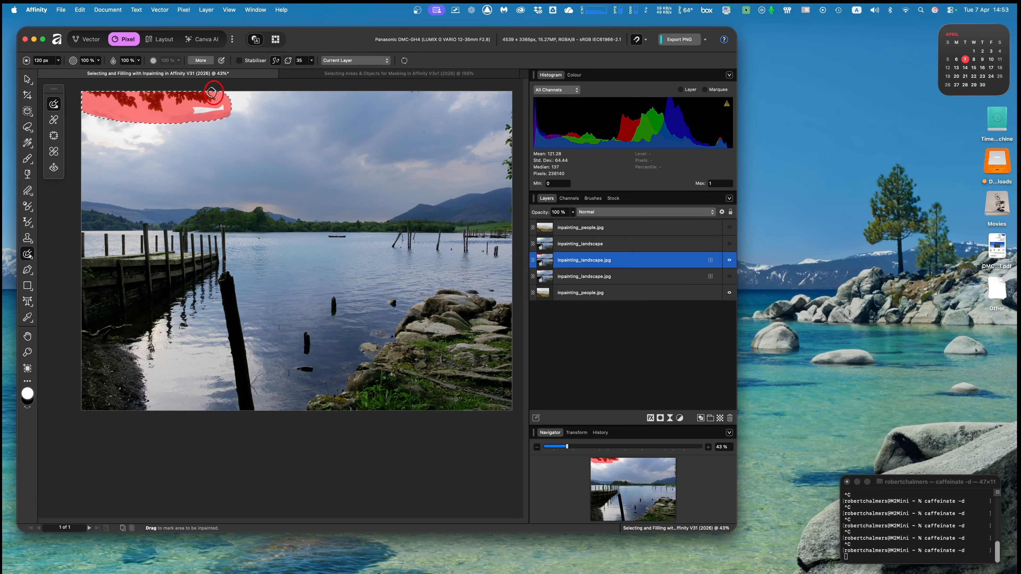
left_click_drag(207, 110, 211, 108)
- Select the leaves at the landscape photo's right edge freehand and remove them with the Inpainting Brush
left_click(27, 127)
left_click_drag(512, 106, 517, 105)
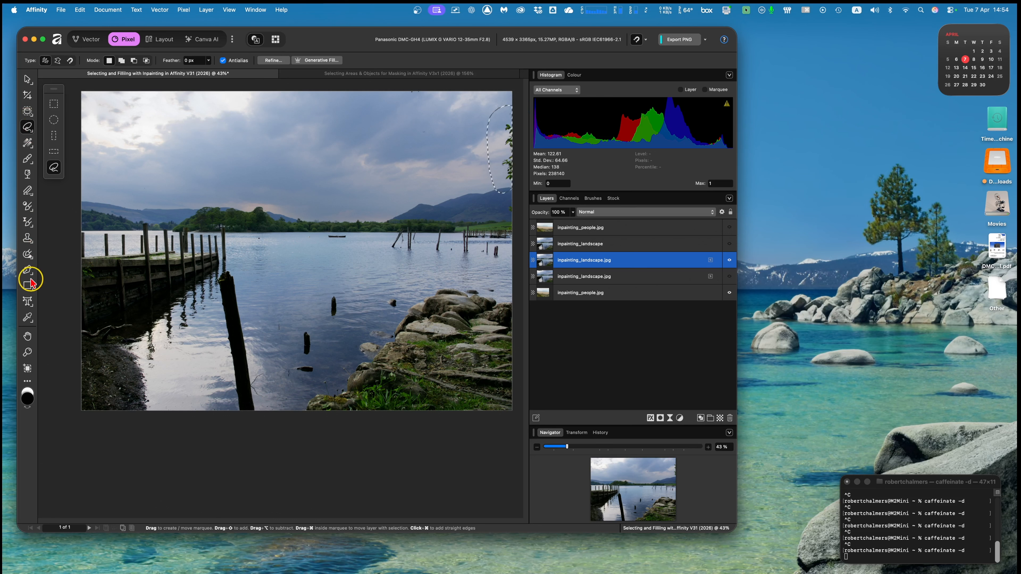
left_click(34, 259)
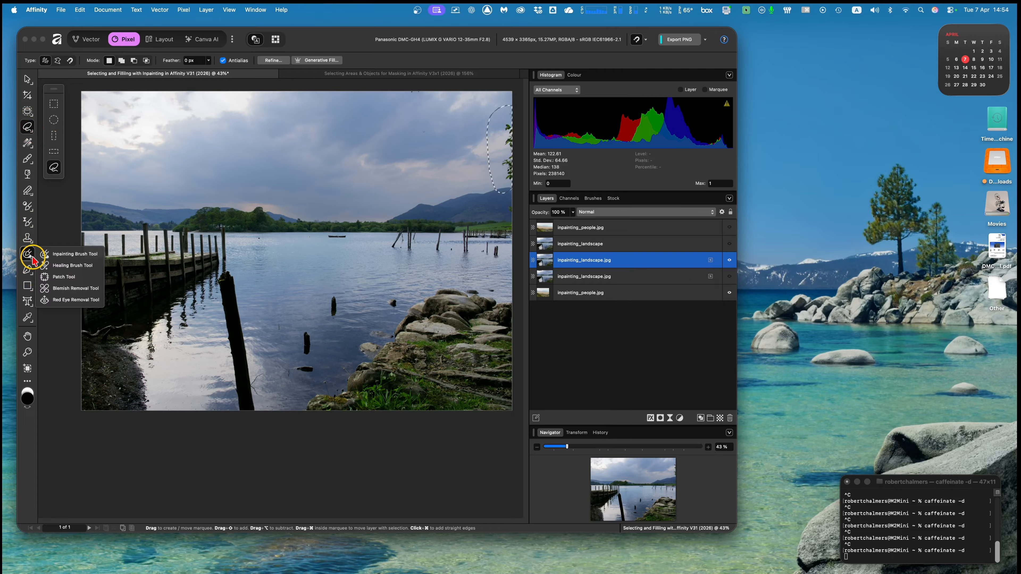
left_click(56, 255)
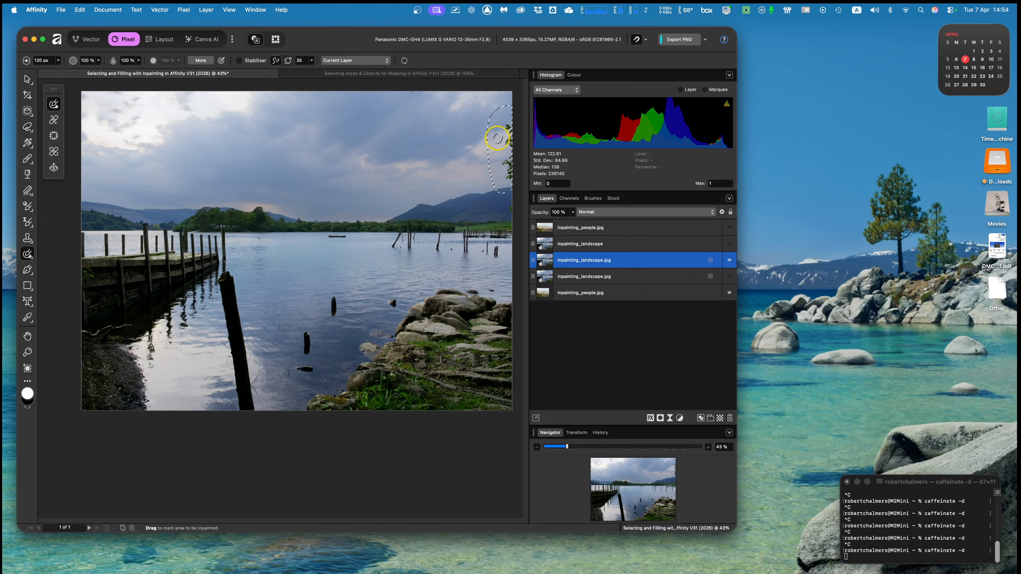
mouse_move(499, 118)
left_mouse_down()
mouse_move(509, 113)
mouse_move(507, 190)
mouse_move(491, 129)
mouse_move(501, 116)
mouse_move(491, 134)
mouse_move(500, 184)
mouse_move(504, 148)
mouse_move(493, 129)
mouse_move(502, 145)
mouse_move(503, 117)
mouse_move(496, 185)
mouse_move(502, 142)
left_mouse_up()
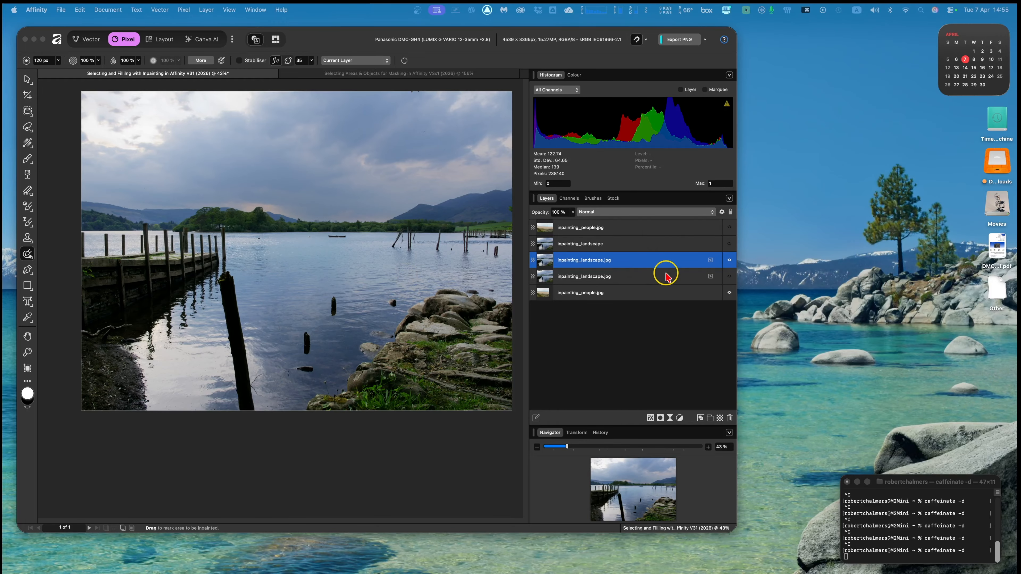
- Hide the visible landscape layer, duplicate the bottom inpainting_people.jpg layer and hide its lower copy
left_click(652, 293)
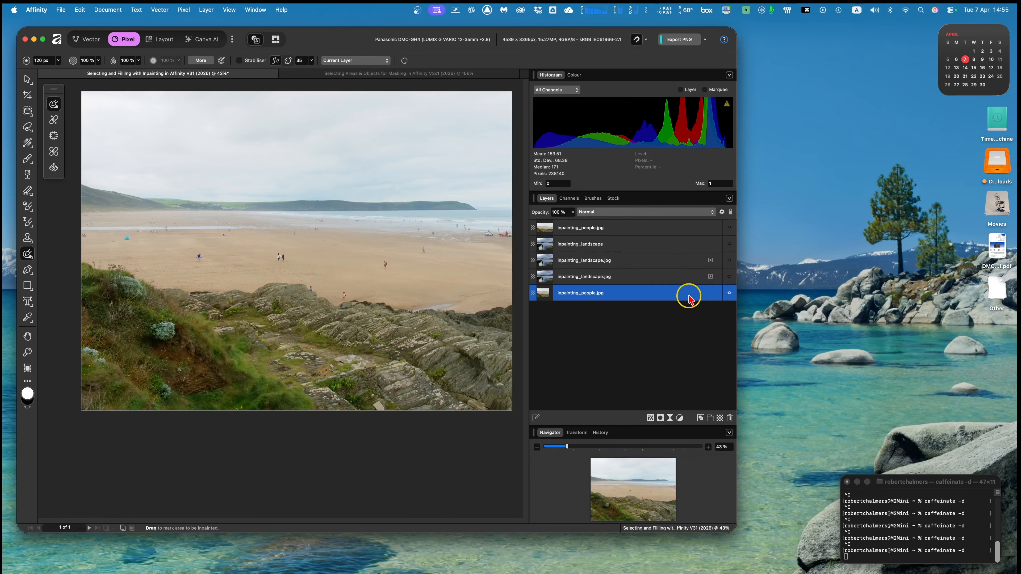
right_click(653, 296)
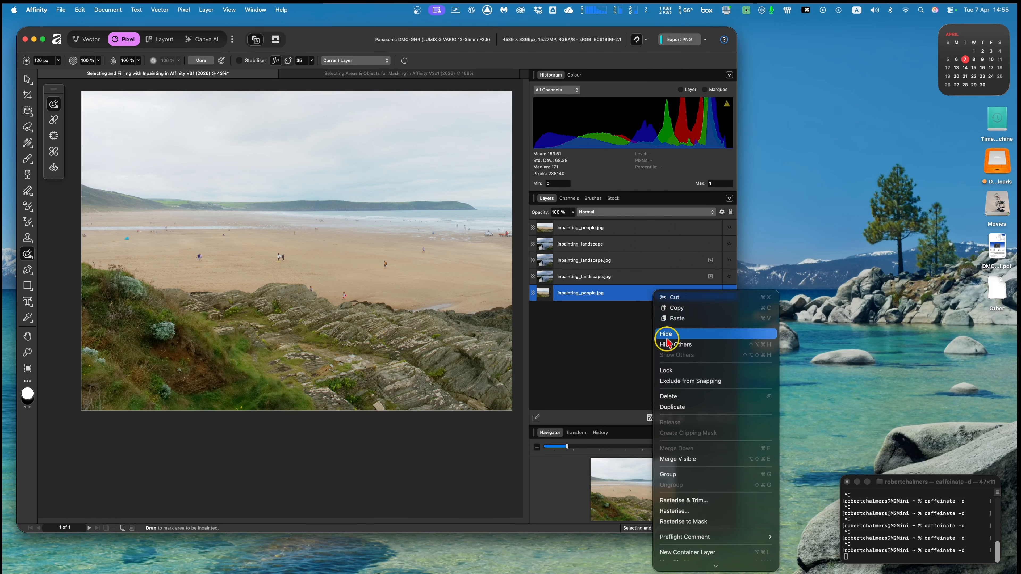
left_click(679, 407)
- Select the person in blue on the left part of the beach freehand and inpaint them away
key("l")
scroll(178, 244, "right", 1)
mouse_move(174, 250)
left_mouse_down()
mouse_move(211, 258)
mouse_move(172, 247)
left_mouse_up()
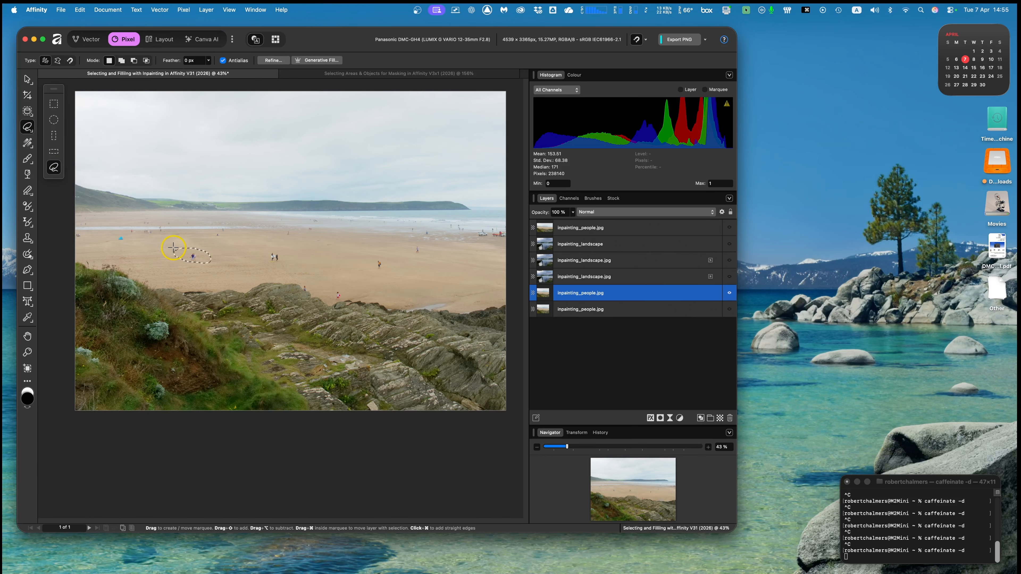
left_click(27, 254)
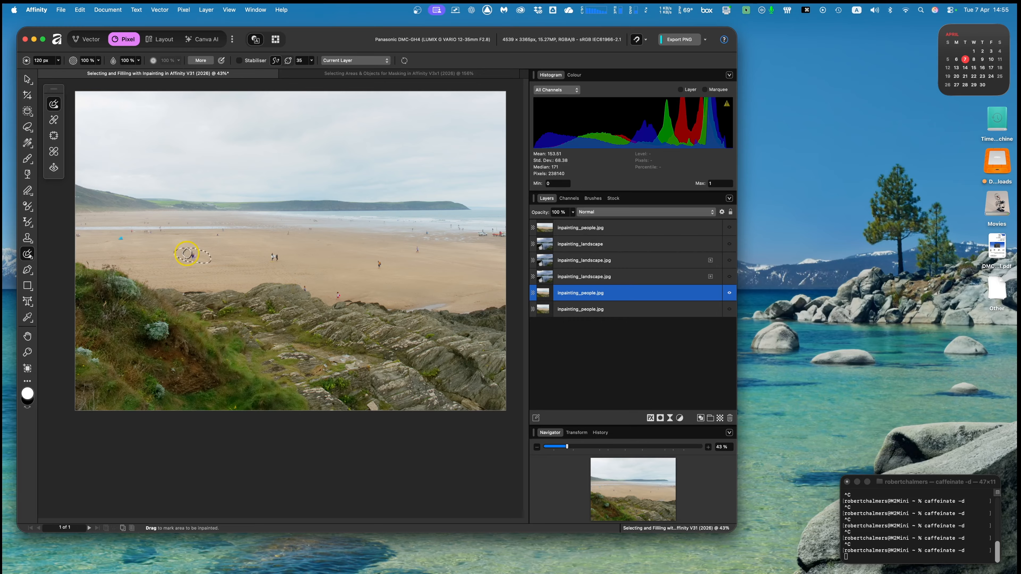
mouse_move(183, 253)
left_mouse_down()
mouse_move(208, 259)
mouse_move(181, 255)
left_mouse_up()
- Select the two people standing mid-beach freehand, inpaint them away and clear the selection
left_click(30, 130)
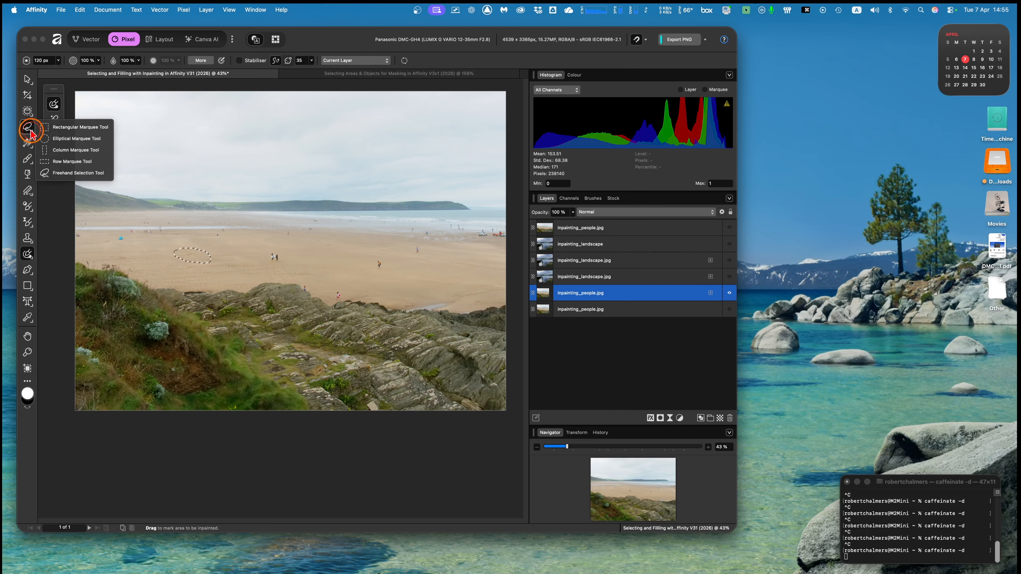
mouse_move(30, 134)
left_mouse_down()
mouse_move(57, 132)
mouse_move(65, 174)
left_mouse_up()
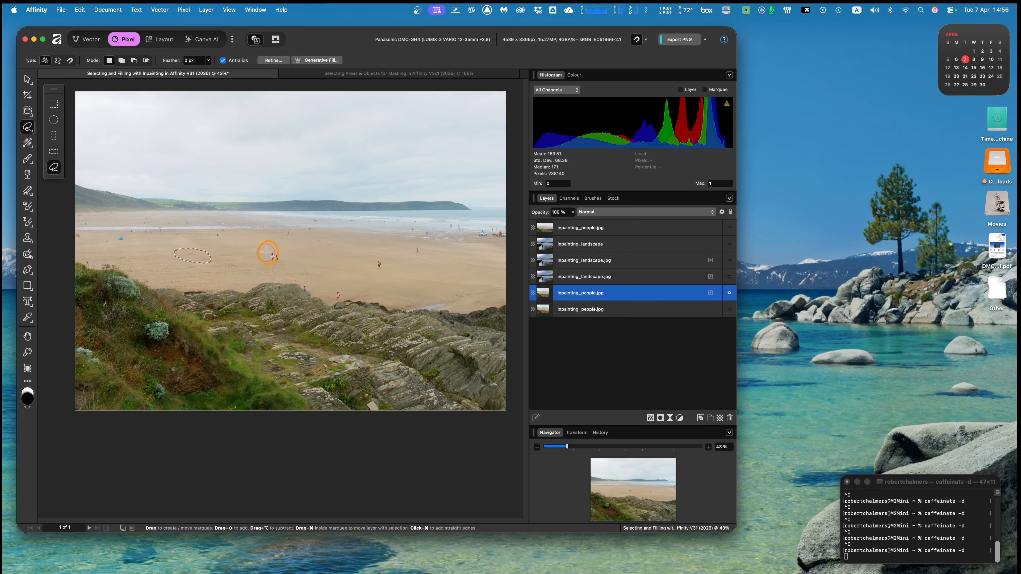
mouse_move(265, 252)
left_mouse_down()
mouse_move(286, 262)
mouse_move(266, 251)
mouse_move(273, 262)
mouse_move(280, 256)
mouse_move(263, 261)
left_mouse_up()
key("j")
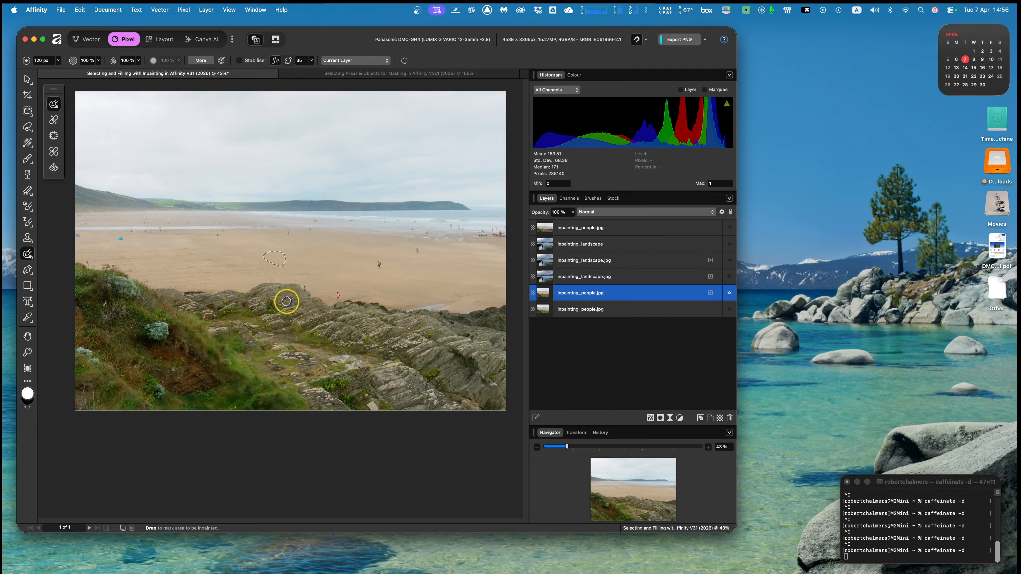
key("super+z")
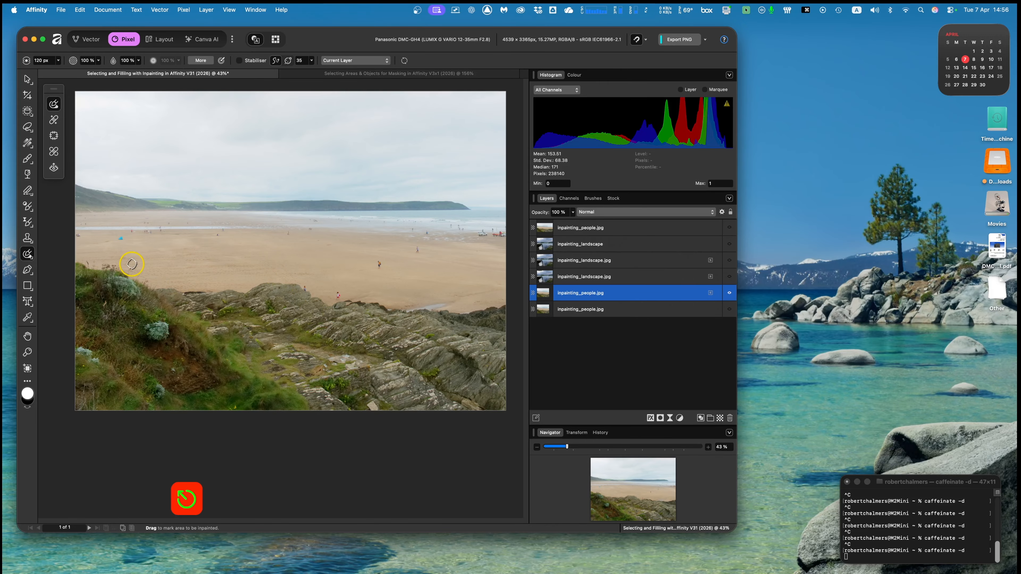
- Zoom in to 105% and draw a freehand selection around the person at the edge of the rocks
left_click(568, 447)
left_click_drag(568, 447, 651, 447)
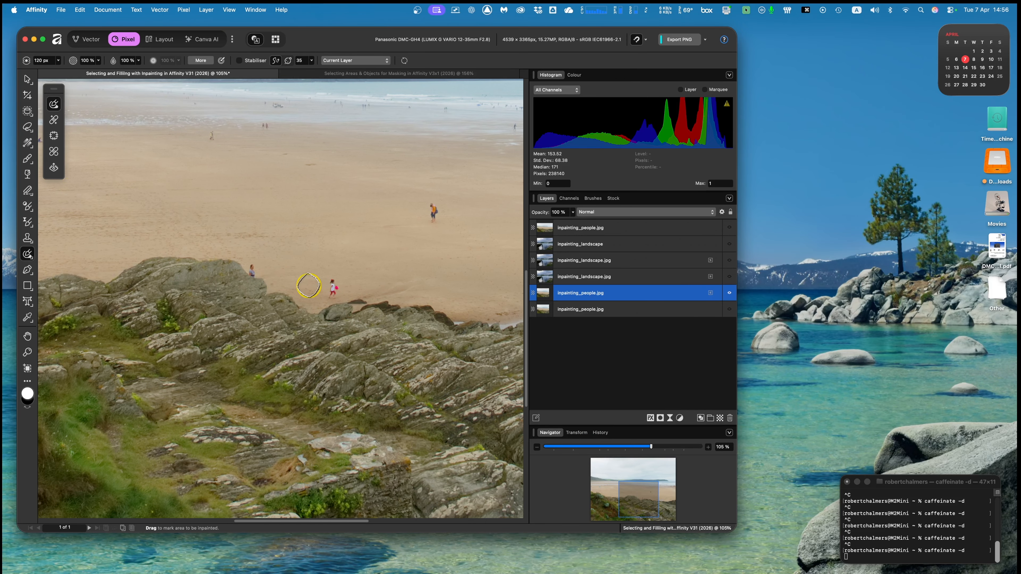
left_click(27, 127)
scroll(249, 258, "right", 1)
mouse_move(240, 264)
left_mouse_down()
mouse_move(256, 270)
mouse_move(244, 262)
left_mouse_up()
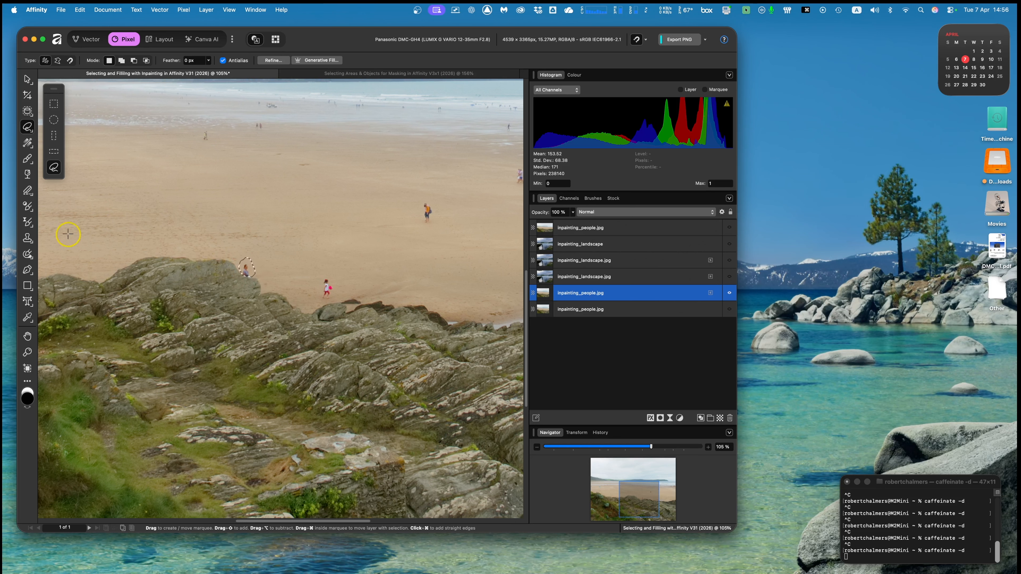
- Inpaint away the selected person at the edge of the rocks, and select the person in pink freehand to remove them too
left_click(28, 255)
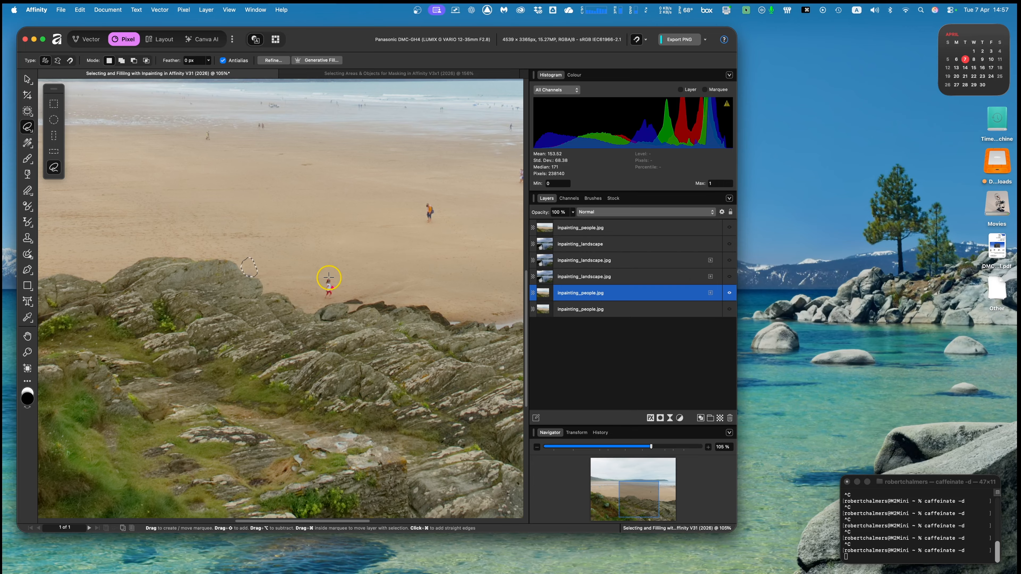
mouse_move(326, 276)
left_mouse_down()
mouse_move(324, 298)
mouse_move(338, 299)
mouse_move(341, 283)
mouse_move(327, 275)
left_mouse_up()
key("j")
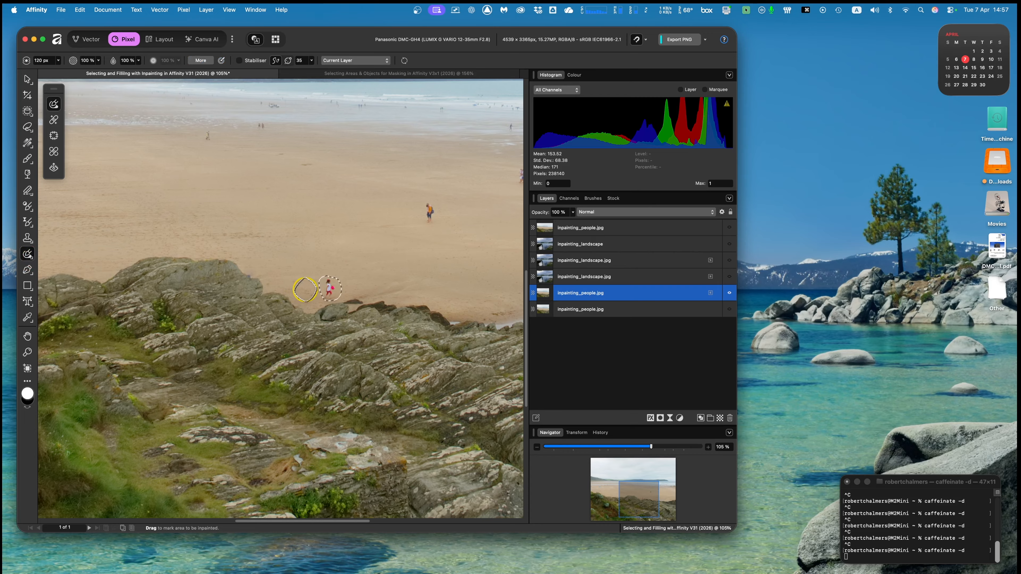
left_click_drag(319, 290, 324, 287)
- Draw a freehand selection around the person in orange on the open sand
left_click(27, 127)
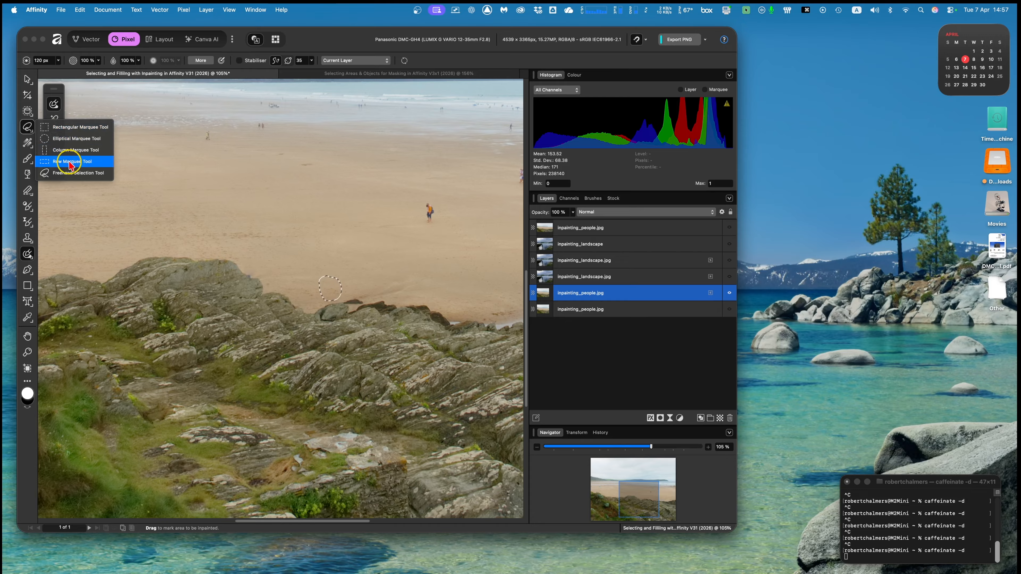
left_click(69, 173)
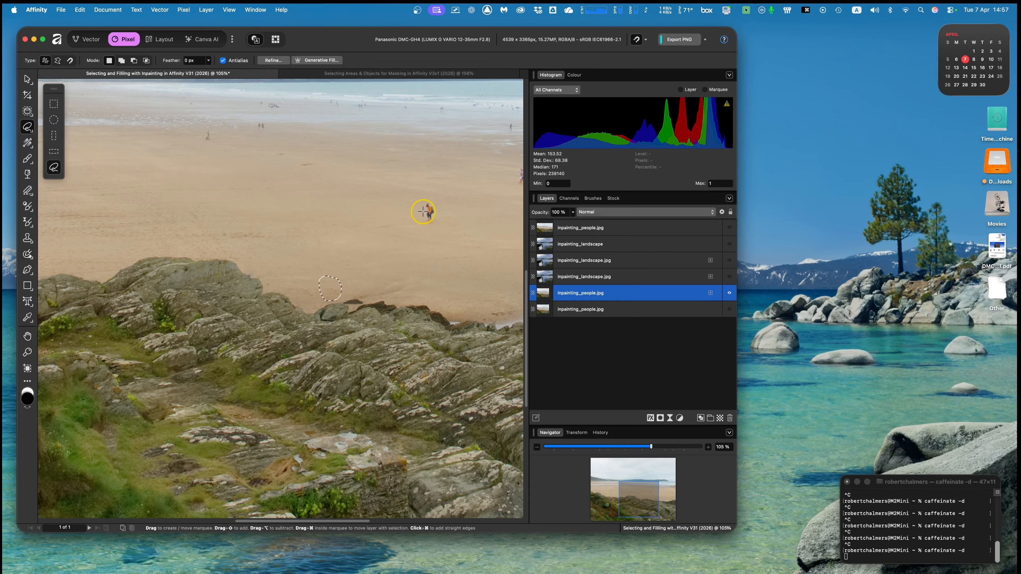
left_click_drag(428, 199, 418, 205)
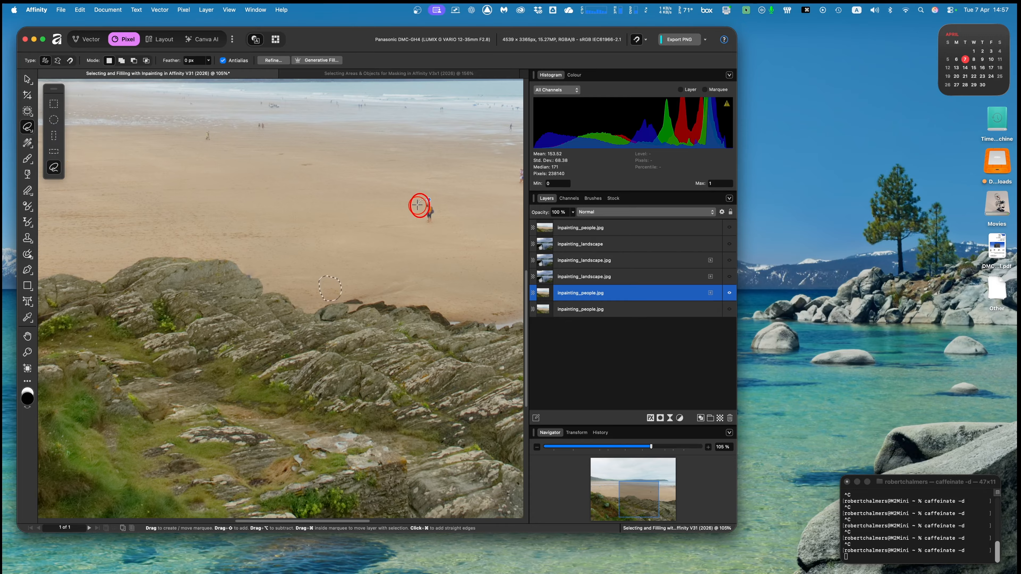
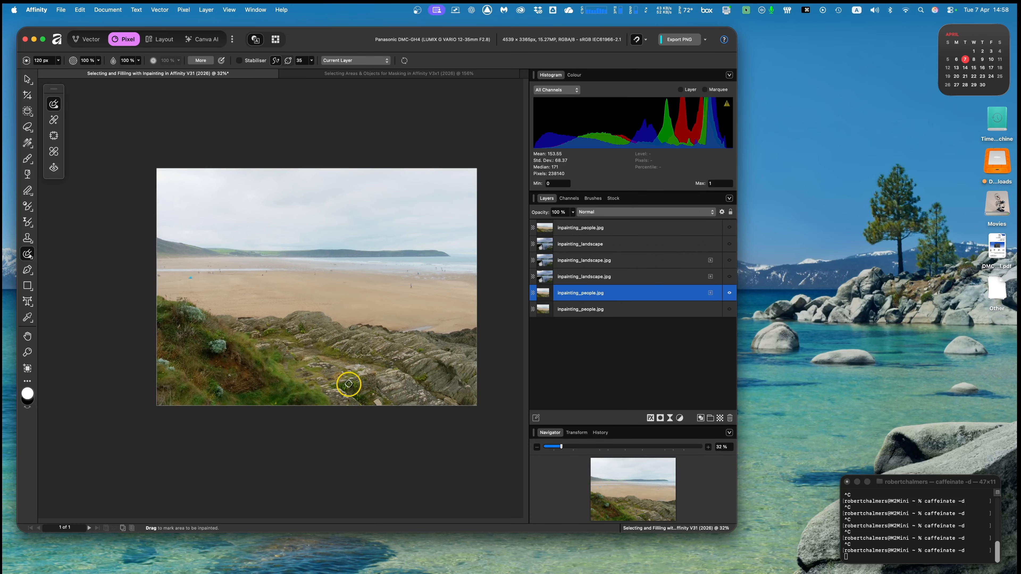
scroll(348, 384, "down", 1)
scroll(349, 385, "right", 1)
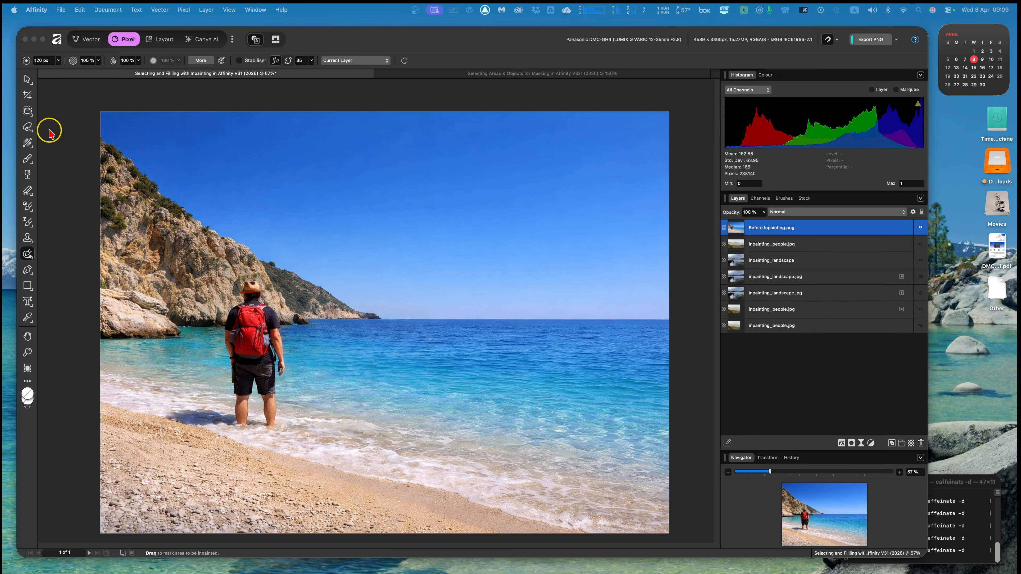
scroll(53, 140, "down", 2)
scroll(53, 151, "right", 2)
scroll(53, 152, "left", 3)
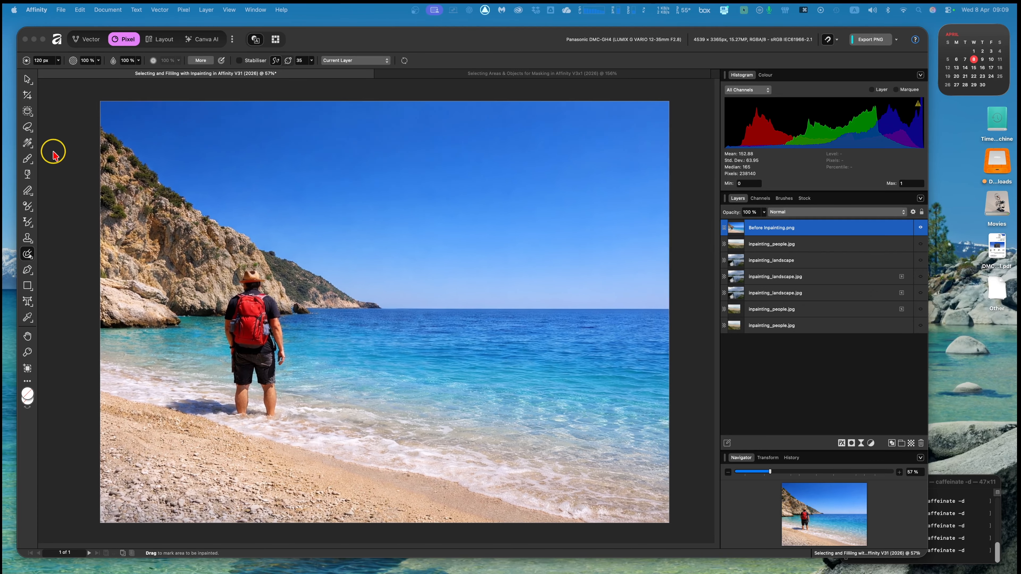
scroll(53, 151, "left", 1)
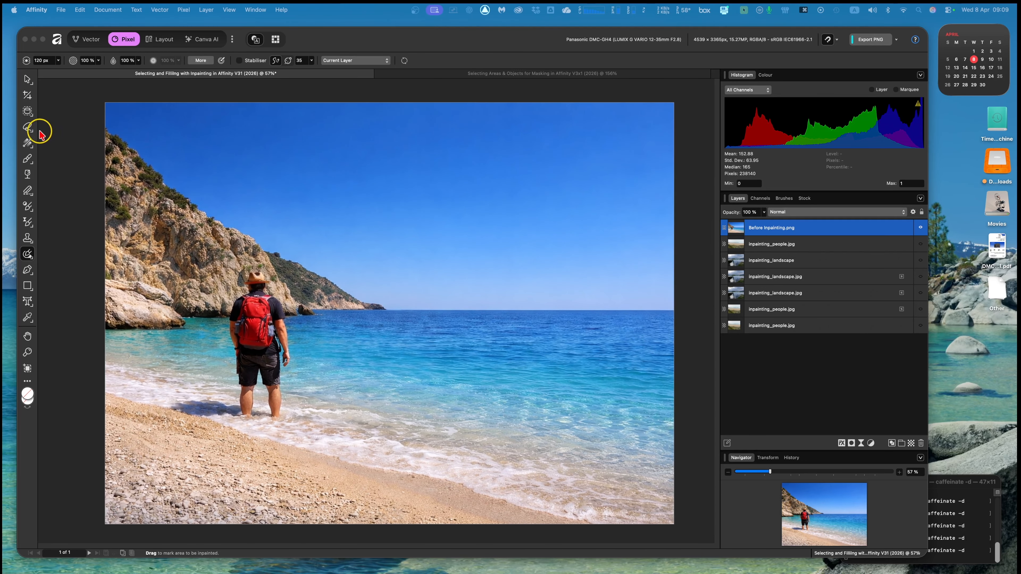
- Duplicate the Before inpainting.png layer and rasterise the top copy
left_click(28, 127)
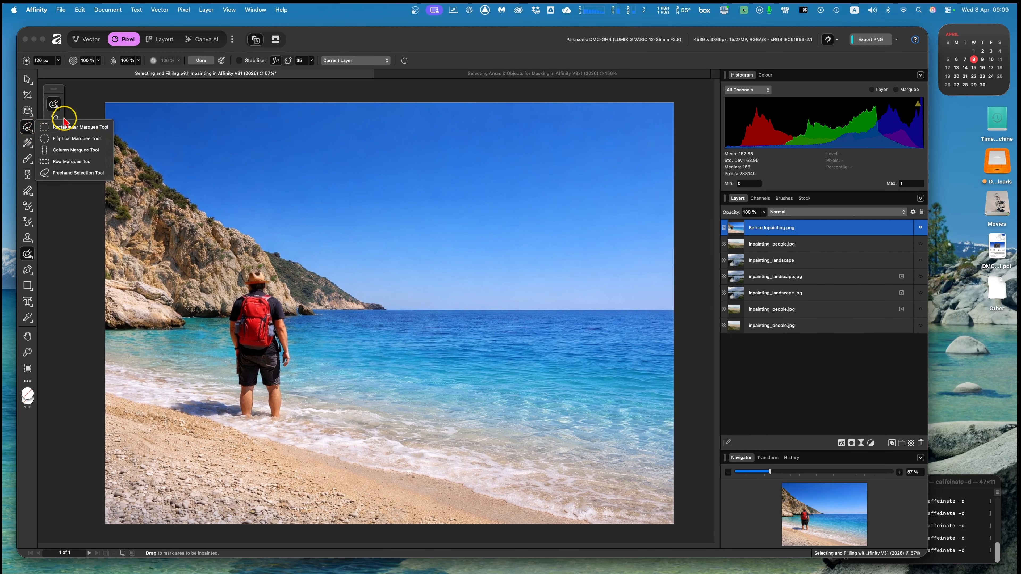
left_click(64, 174)
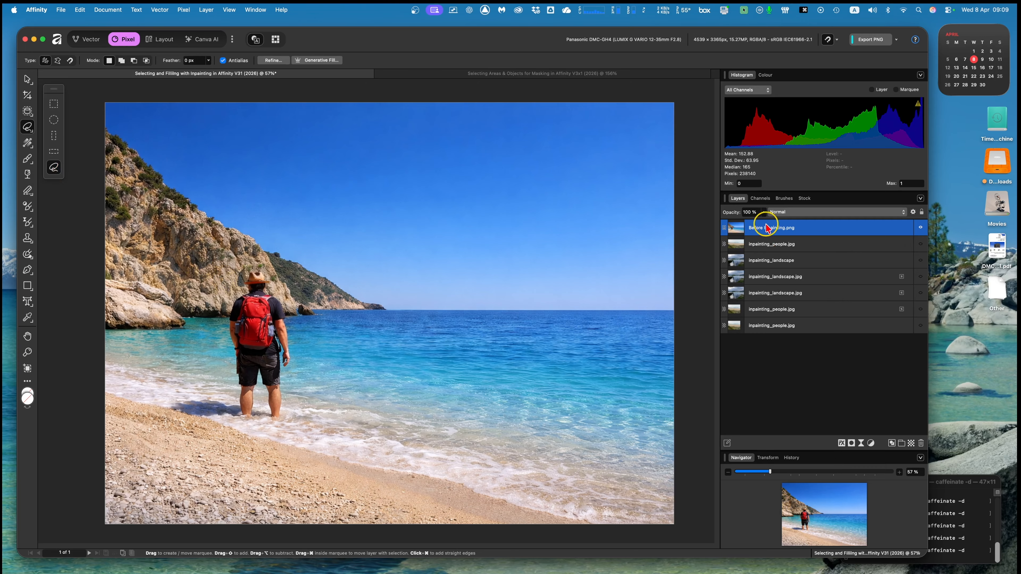
right_click(781, 227)
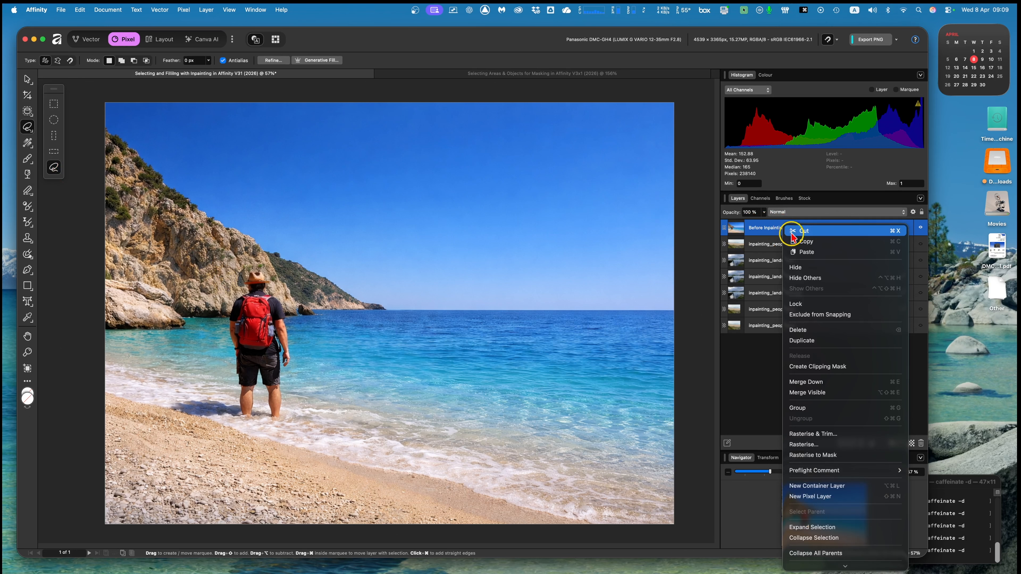
left_click(807, 340)
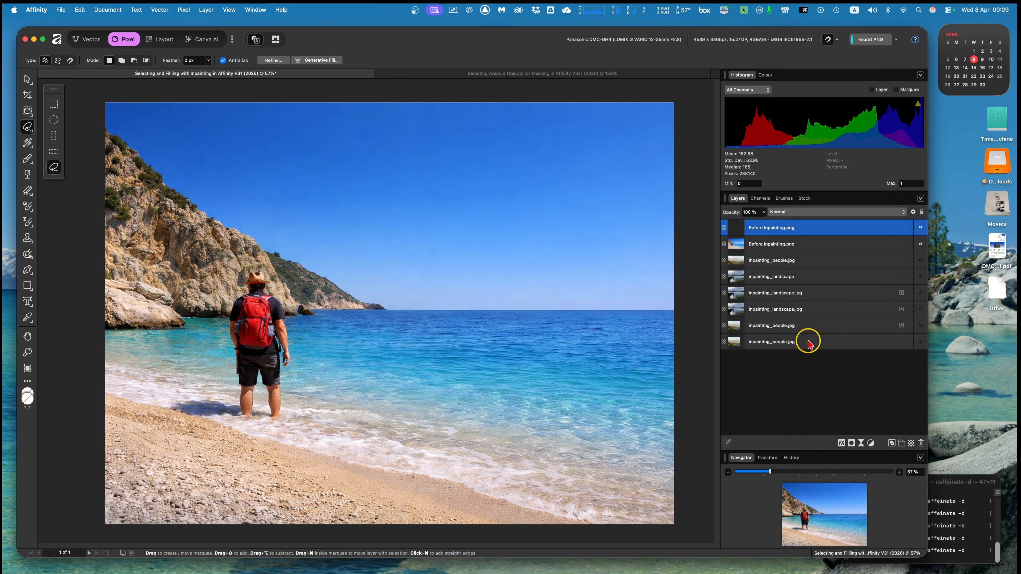
right_click(762, 229)
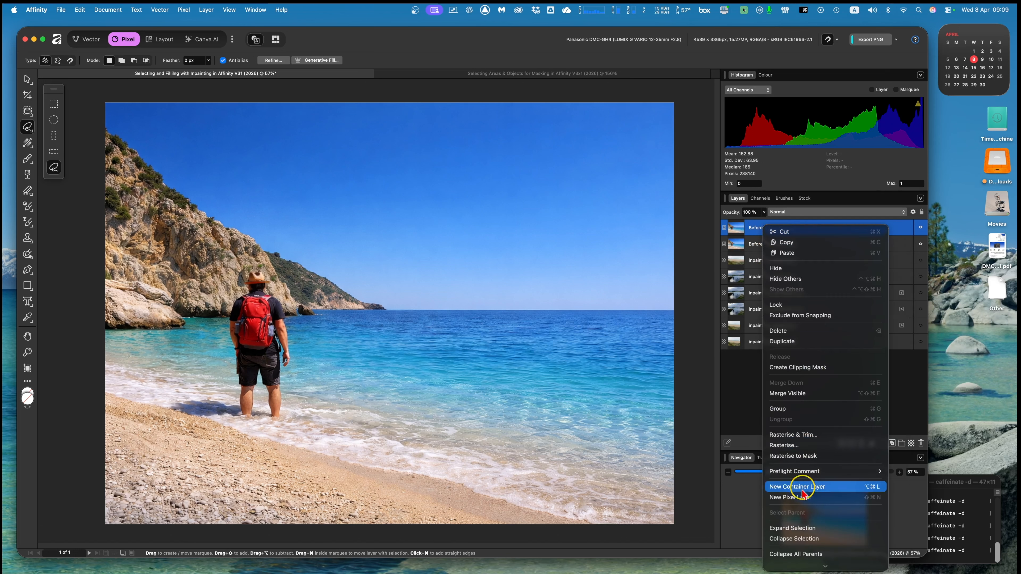
left_click(792, 454)
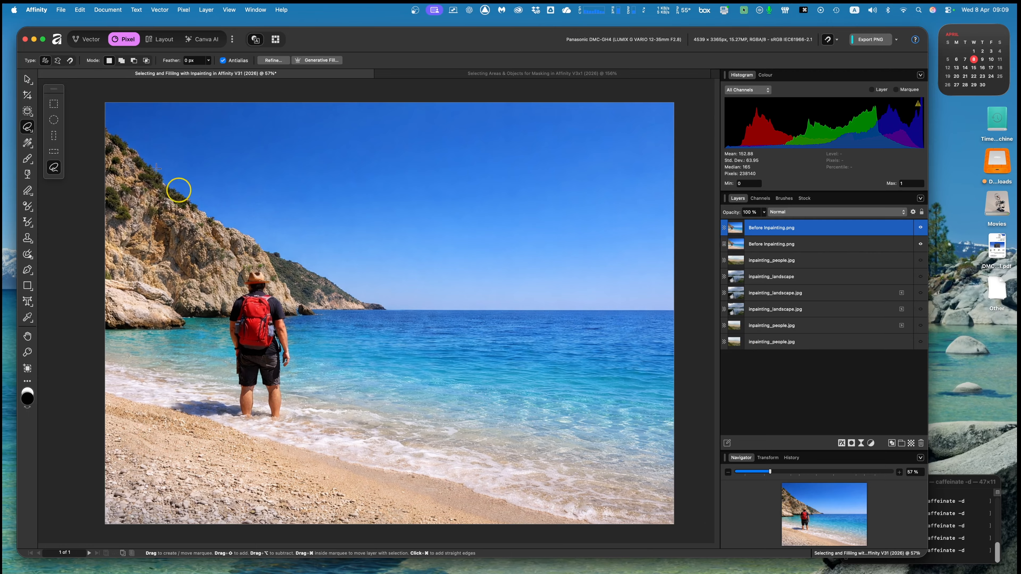
- Select the man with the red backpack freehand, remove him with the Inpainting Brush and clear the selection
left_click(25, 132)
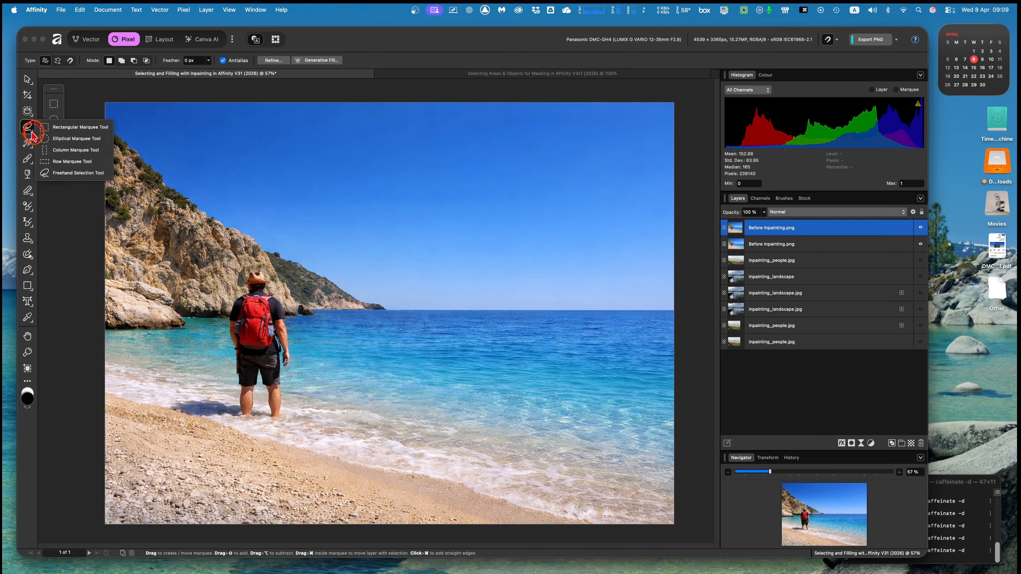
left_click(74, 174)
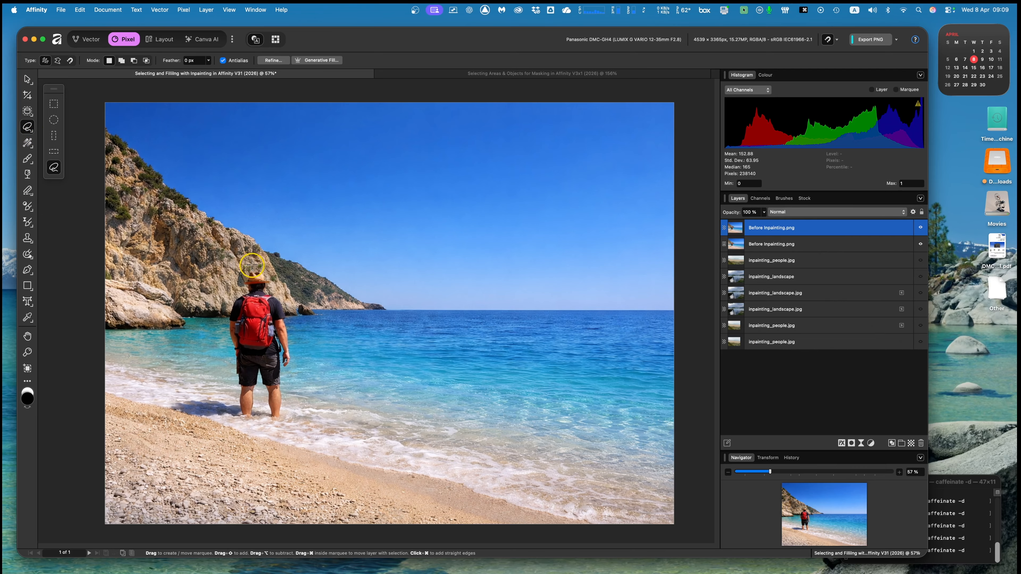
mouse_move(249, 269)
left_mouse_down()
mouse_move(272, 273)
mouse_move(288, 312)
mouse_move(295, 362)
mouse_move(283, 418)
mouse_move(270, 418)
mouse_move(261, 381)
mouse_move(251, 419)
mouse_move(237, 414)
mouse_move(232, 297)
left_mouse_up()
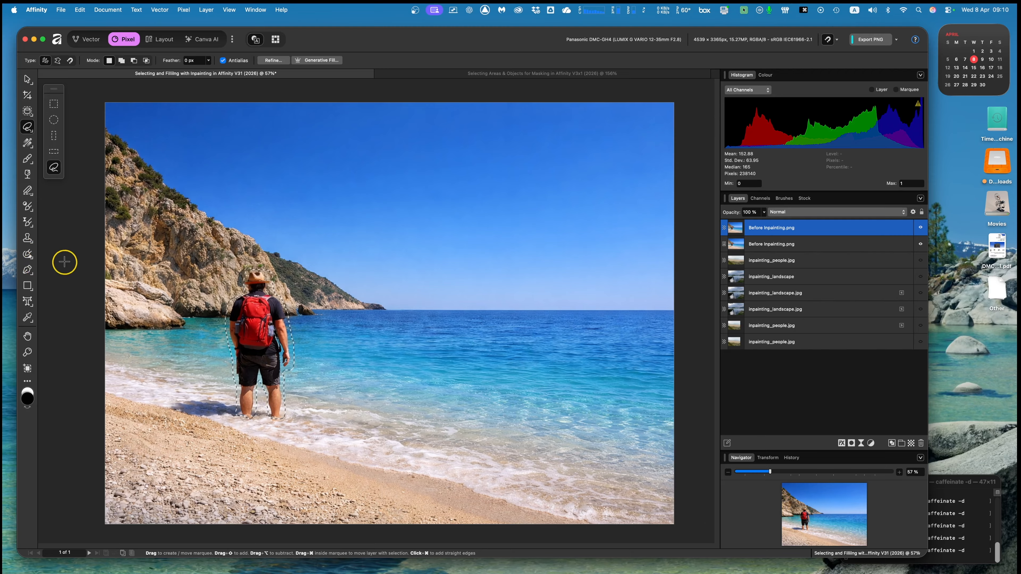
left_click(31, 260)
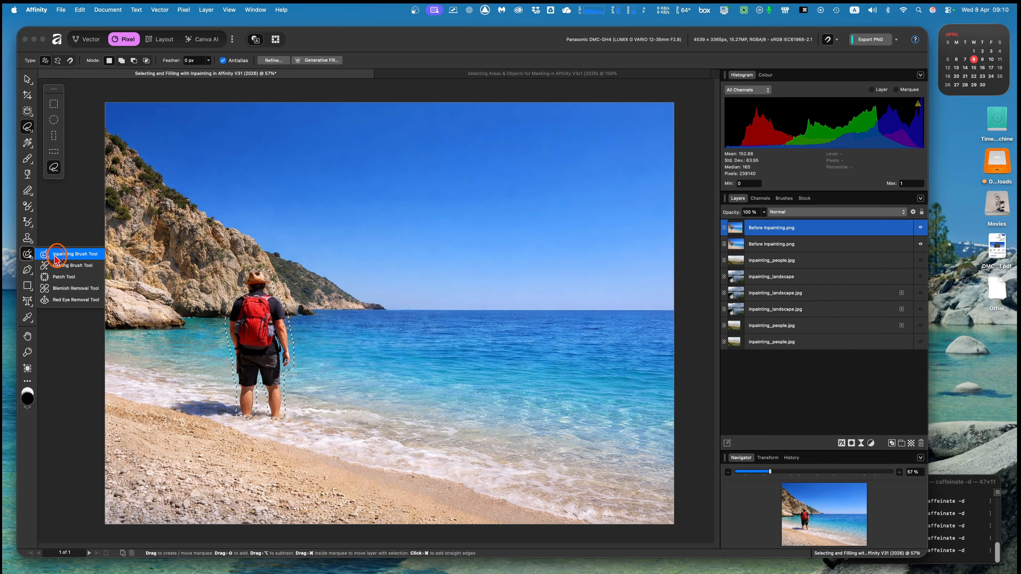
left_click(64, 253)
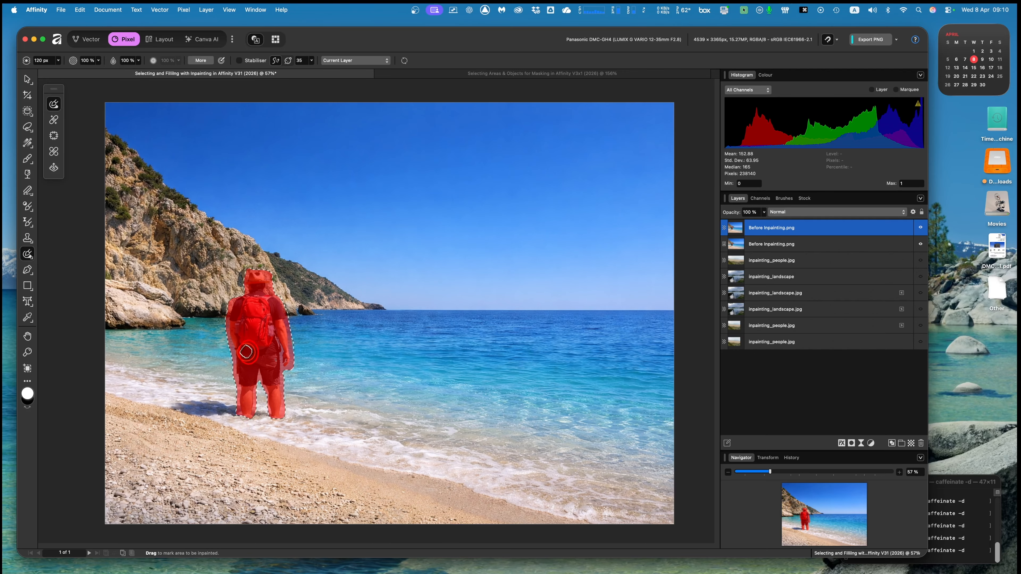
left_click_drag(260, 324, 261, 324)
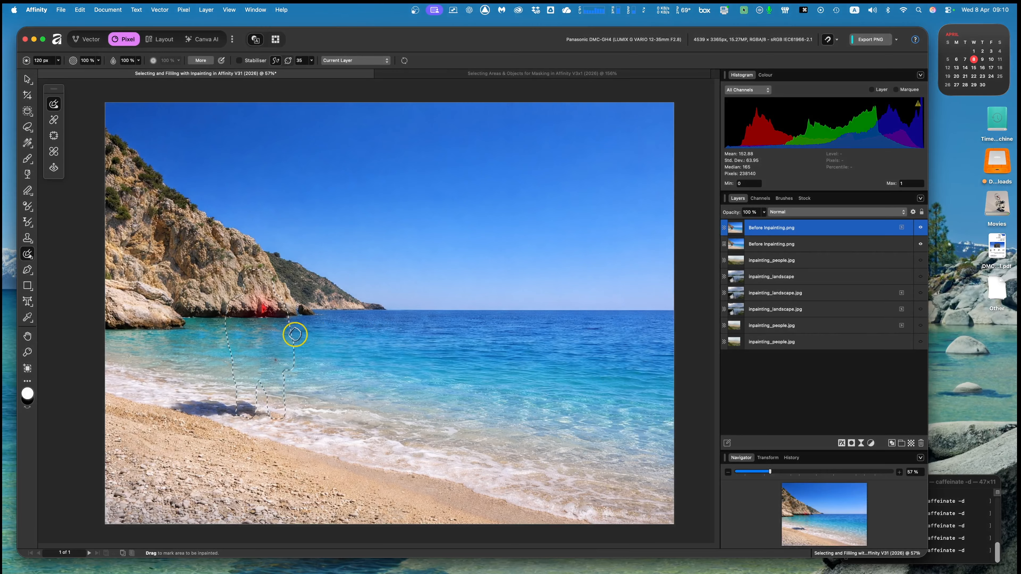
scroll(263, 337, "right", 2)
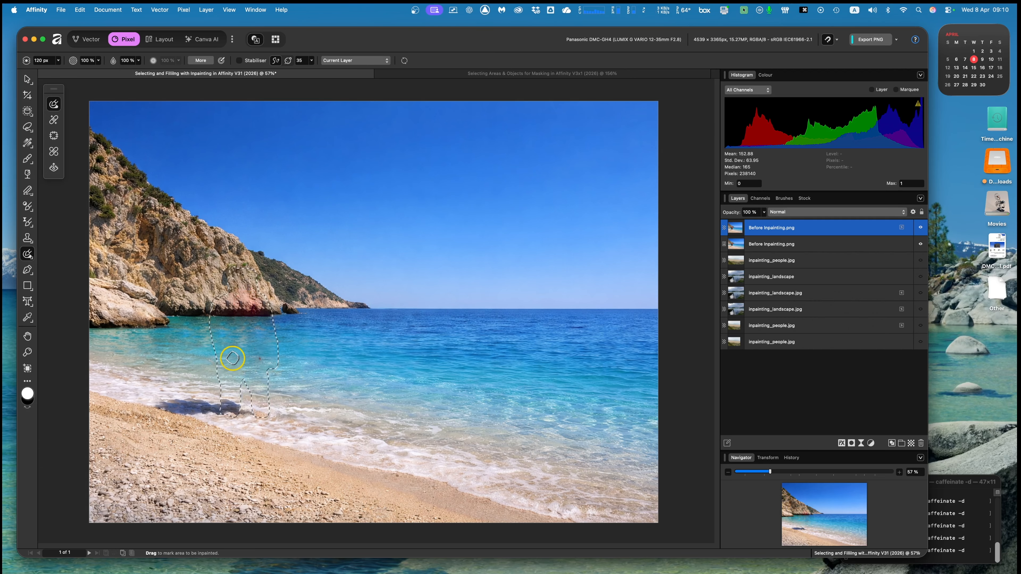
key("super+d")
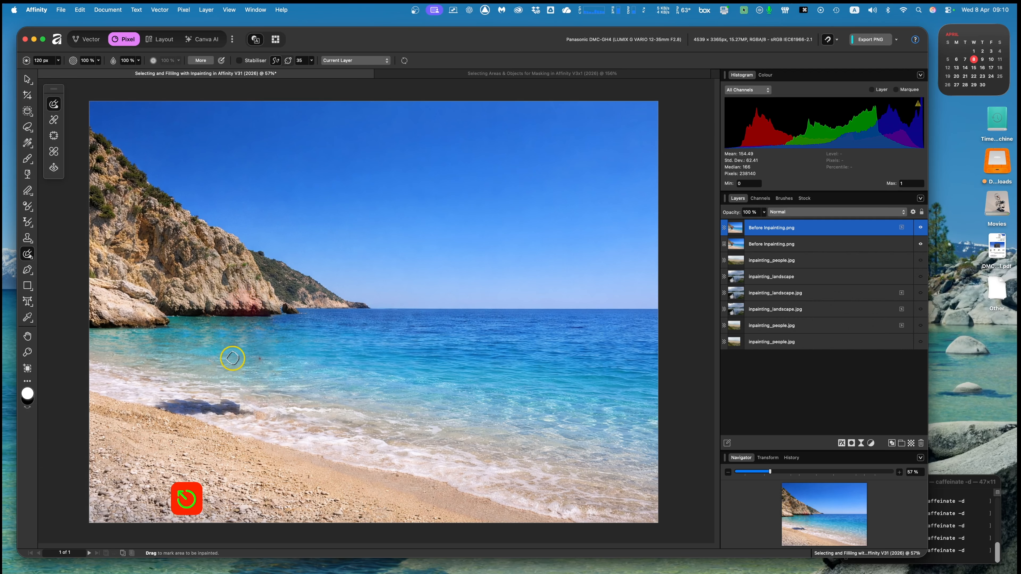
- Hide and show the top Before inpainting.png layer to compare the retouched photo with the original
left_click(27, 80)
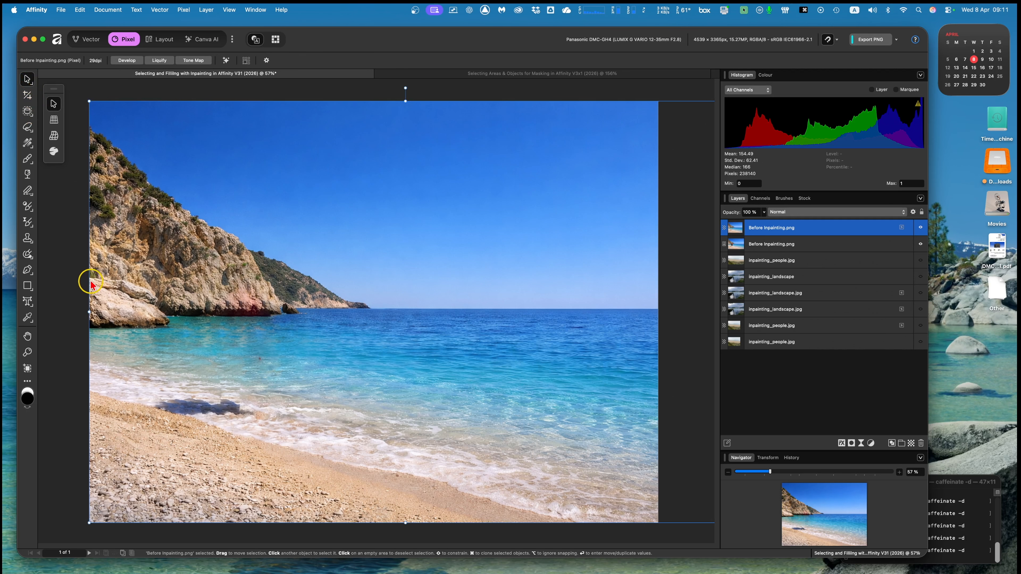
left_click_drag(91, 283, 91, 284)
scroll(91, 281, "right", 5)
scroll(92, 280, "left", 4)
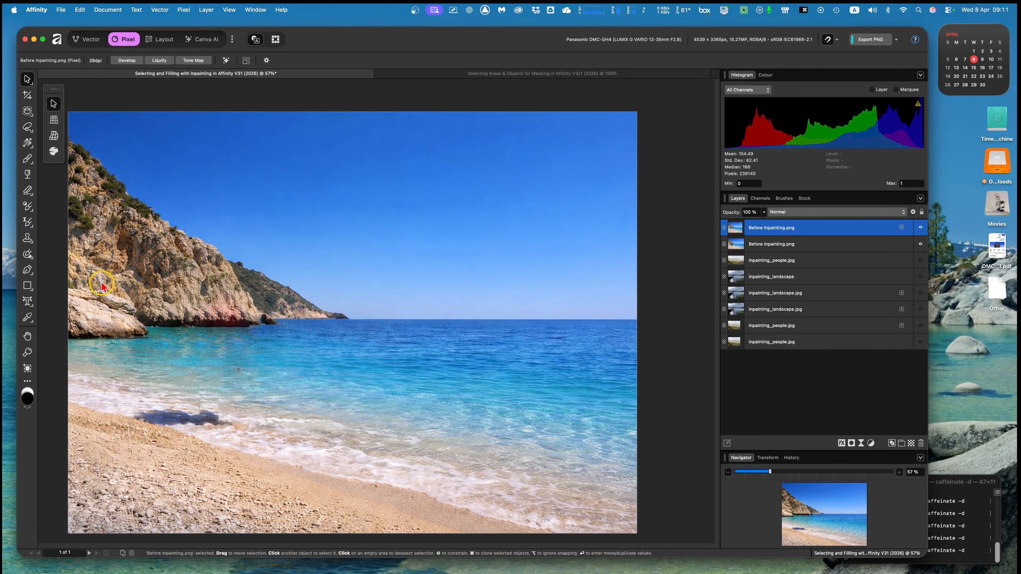
scroll(103, 284, "up", 2)
scroll(103, 283, "down", 3)
scroll(101, 286, "down", 5)
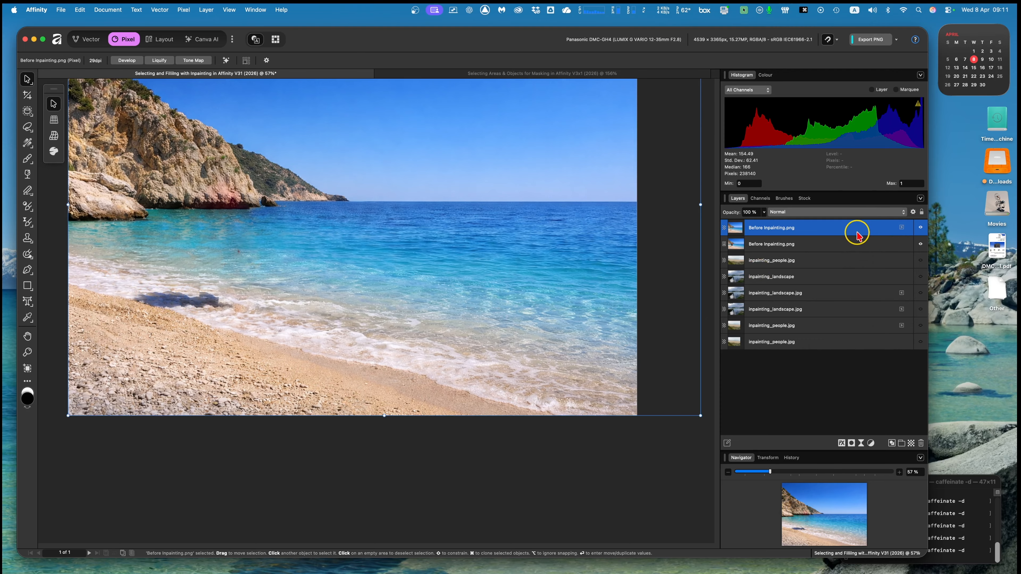
left_click(920, 228)
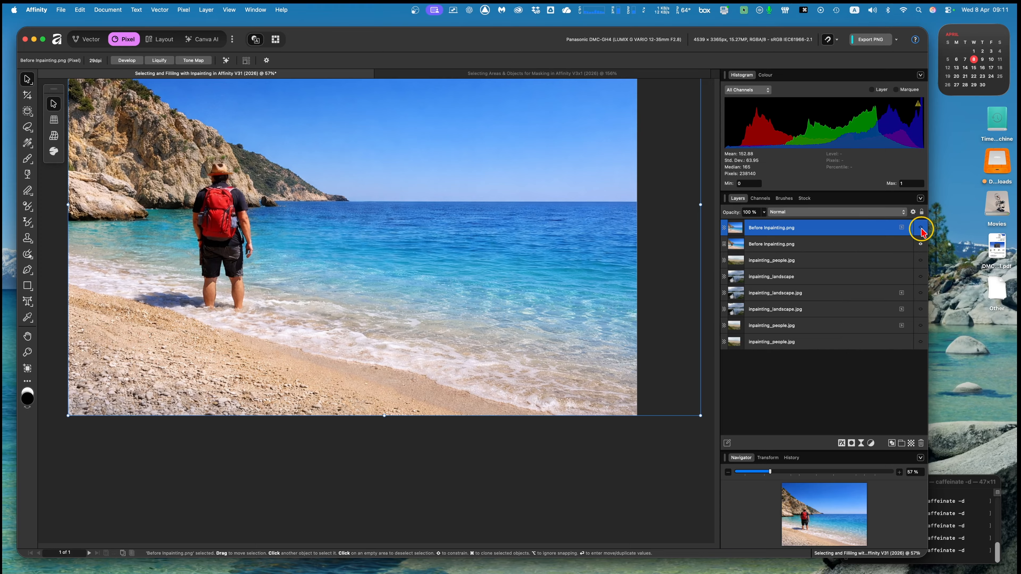
left_click(920, 228)
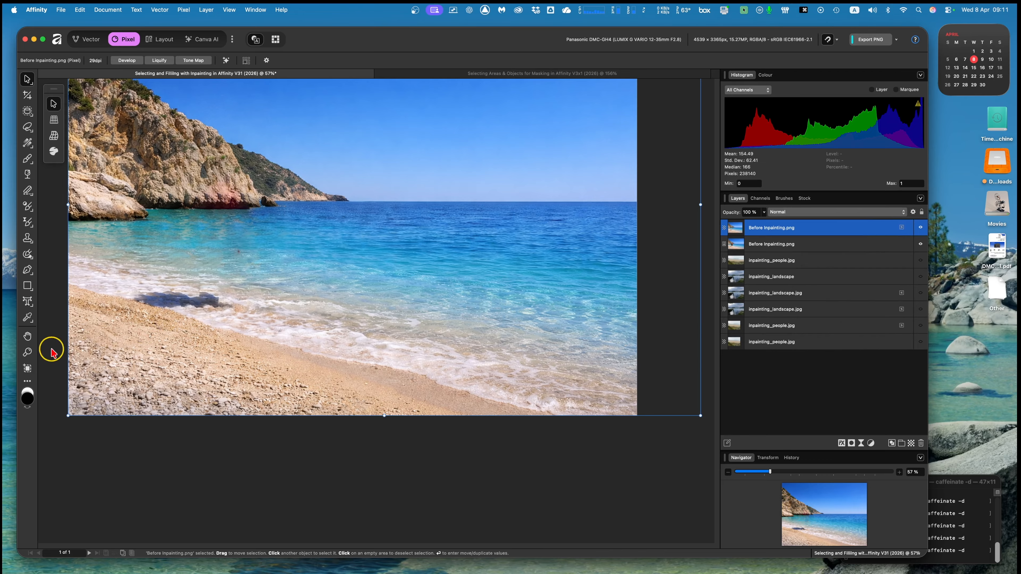
- Select the leftover shadow at the water's edge freehand, inpaint it away and clear the pixel and layer selections
left_click(31, 132)
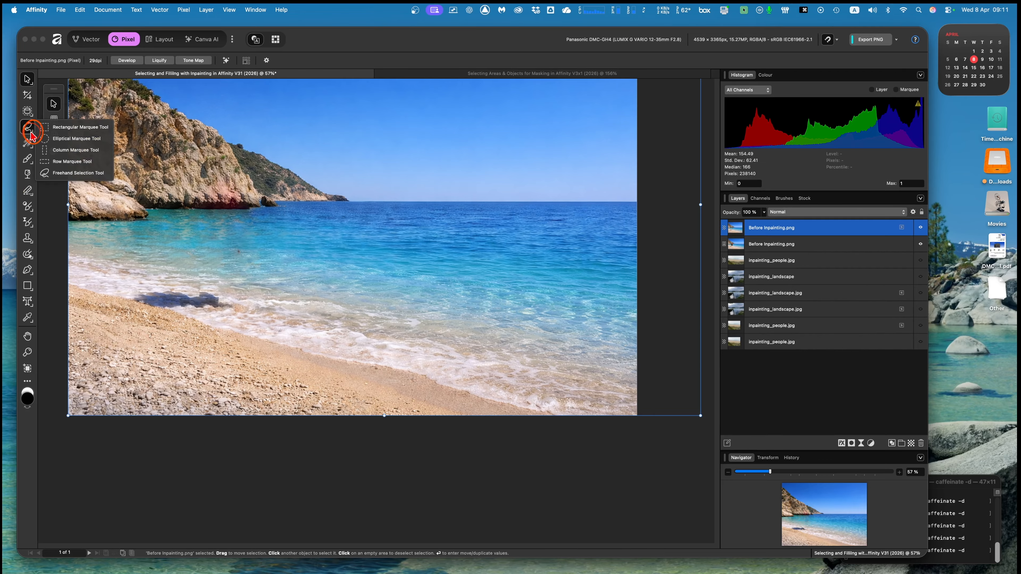
left_click(57, 173)
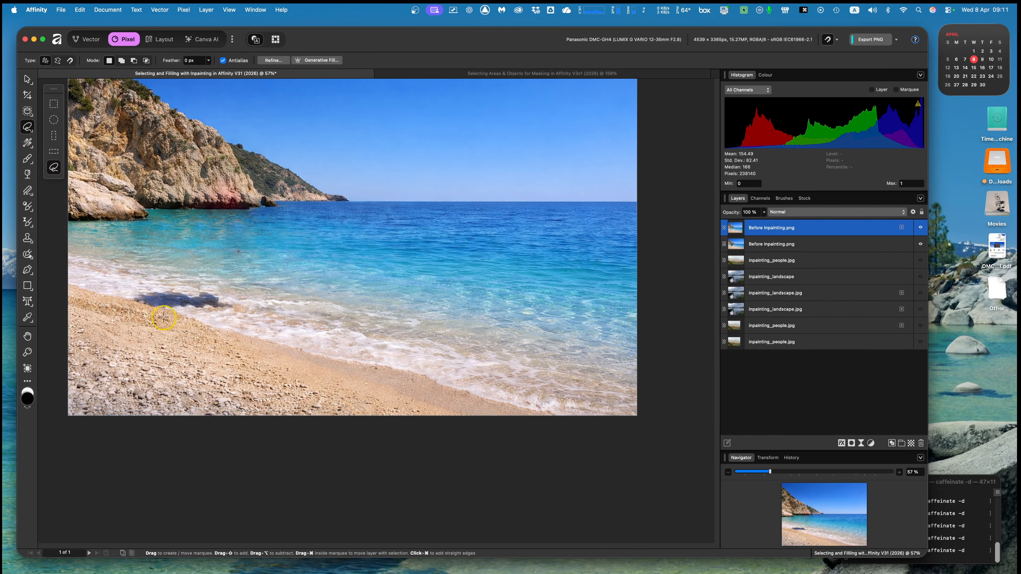
mouse_move(129, 297)
left_mouse_down()
mouse_move(211, 287)
mouse_move(235, 308)
mouse_move(179, 309)
left_mouse_up()
left_click_drag(32, 264, 51, 256)
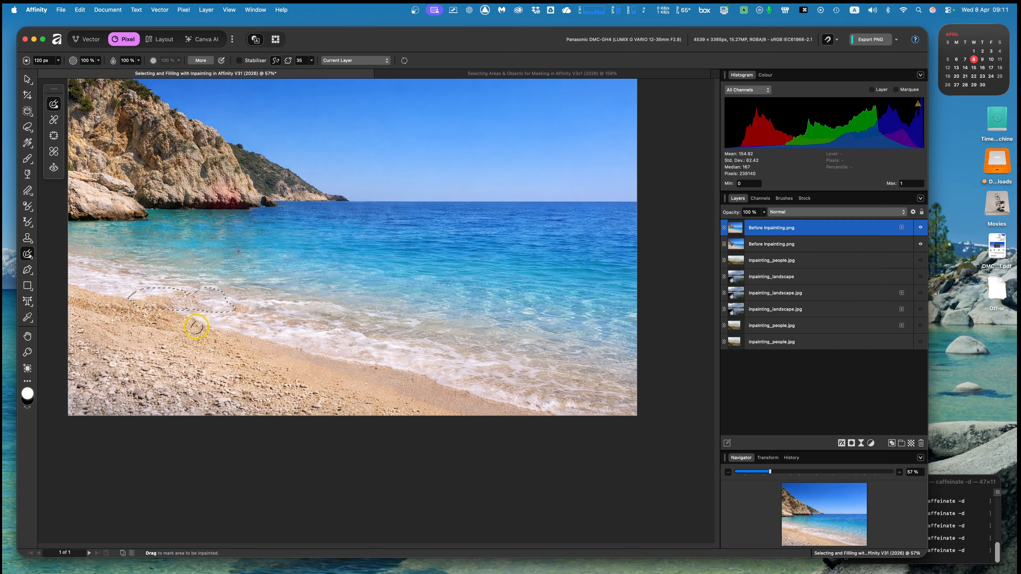
key("super+z")
left_click(27, 79)
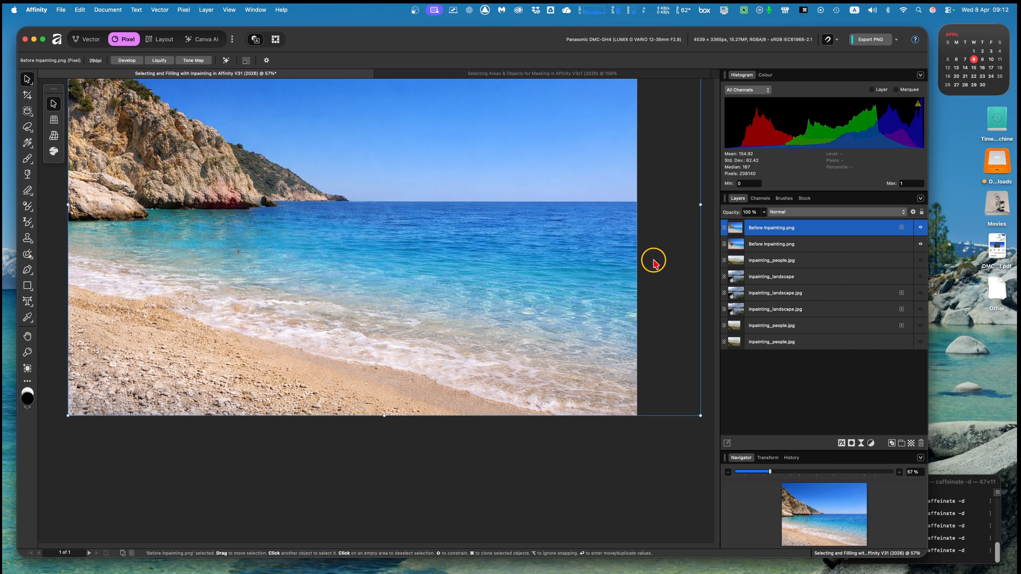
left_click(545, 429)
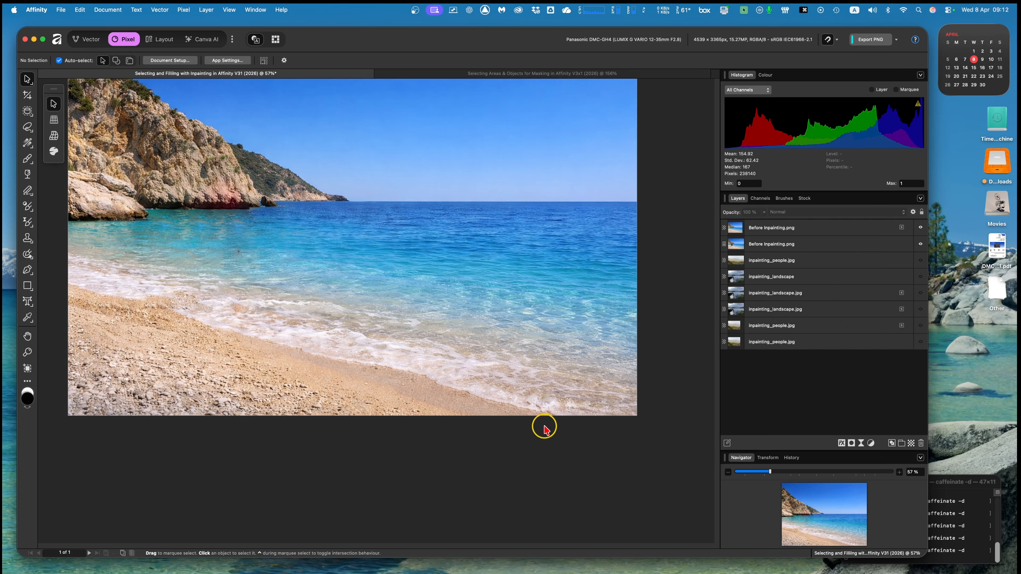